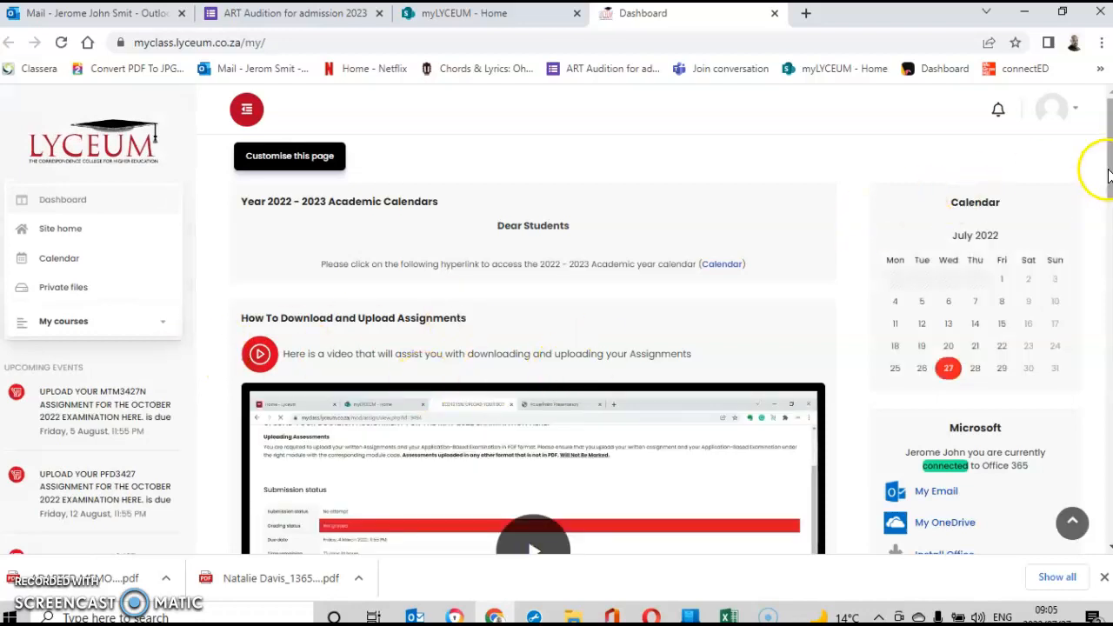
Step: Open the grading view for "Upload Your Unit Tasks Here" in the CON2426 Computer Practice for Teachers course
{"action": "scroll", "coordinate": [1096, 169], "scroll_direction": "down", "scroll_amount": 10}
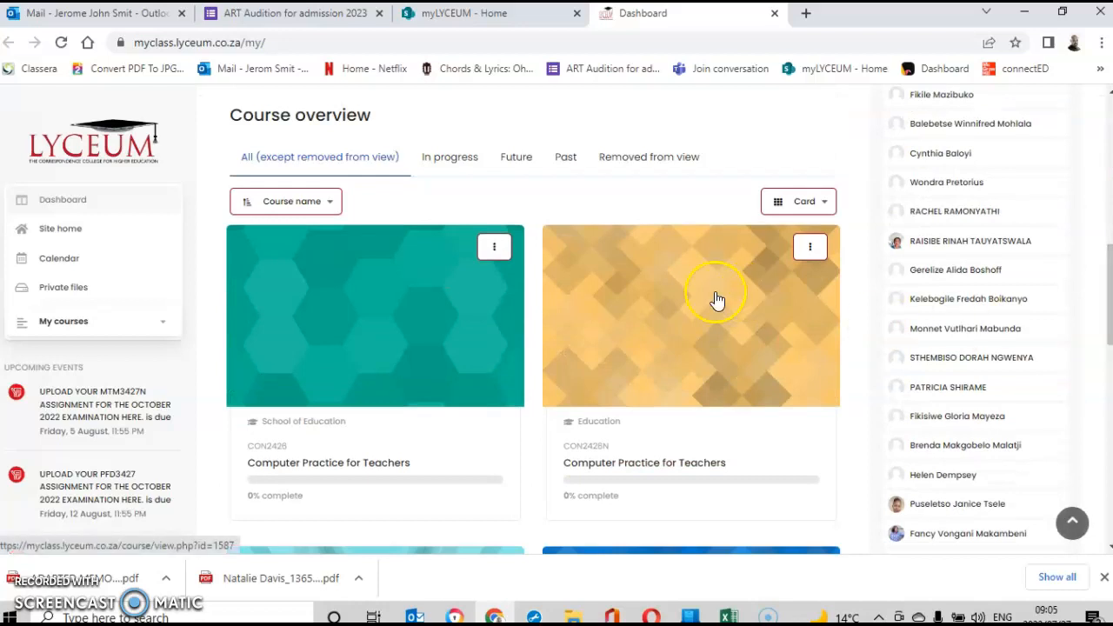
{"action": "left_click", "coordinate": [346, 339]}
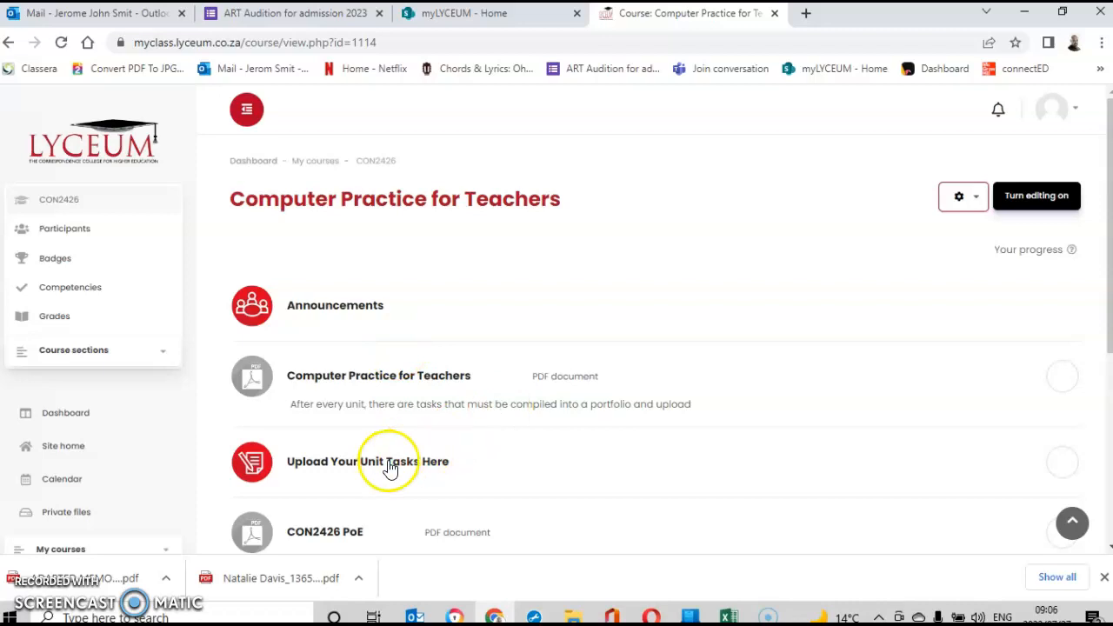
{"action": "left_click", "coordinate": [350, 472]}
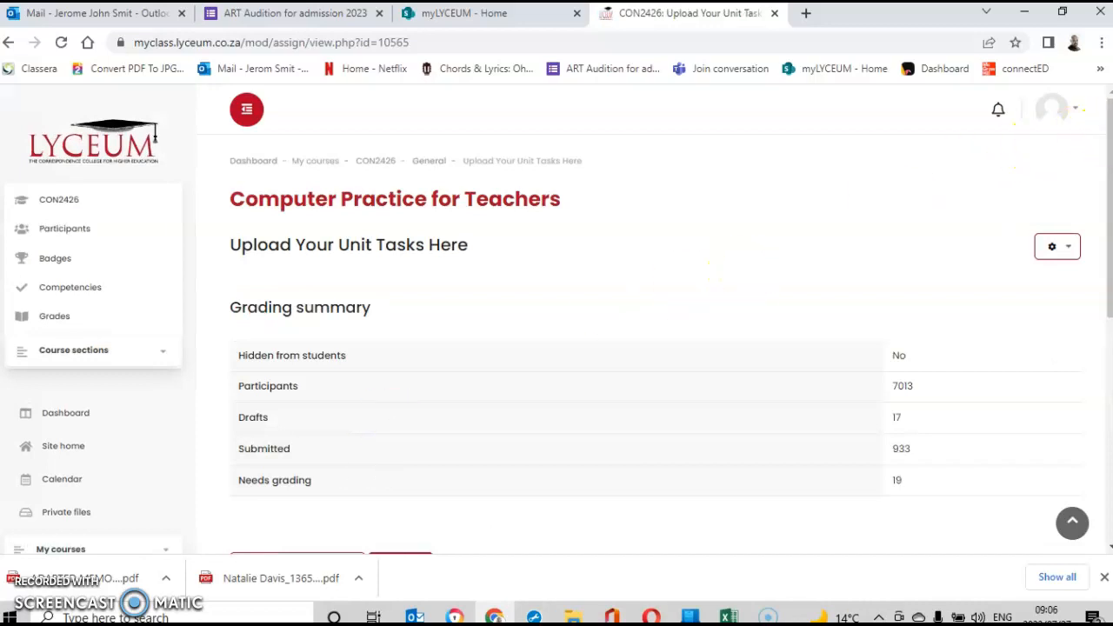
{"action": "left_click_drag", "start_coordinate": [1106, 147], "coordinate": [1109, 257]}
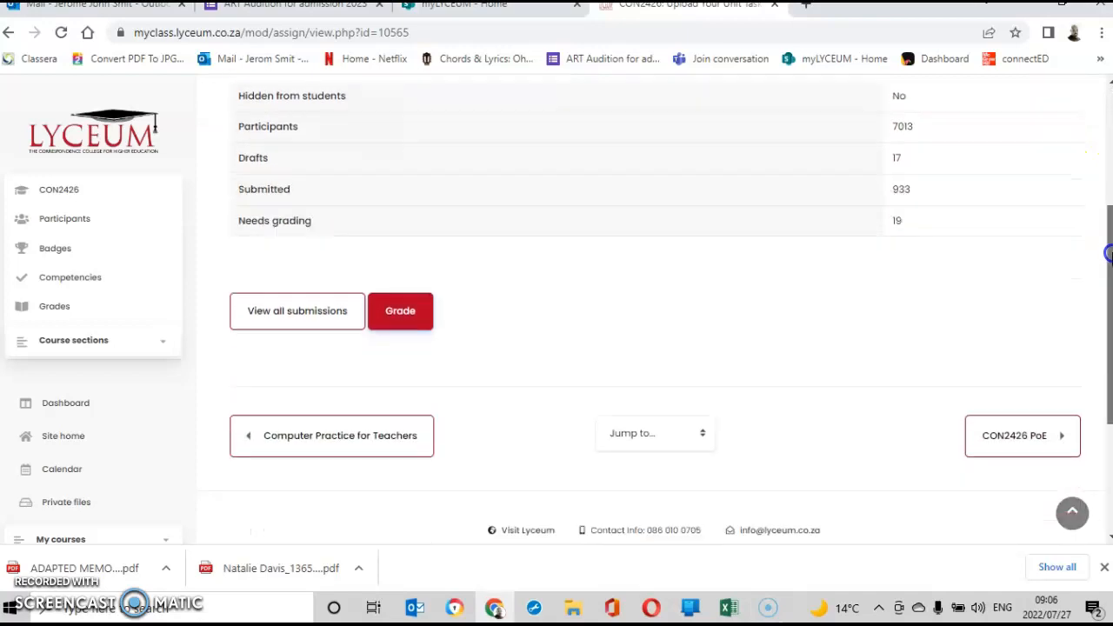
{"action": "left_click", "coordinate": [391, 319]}
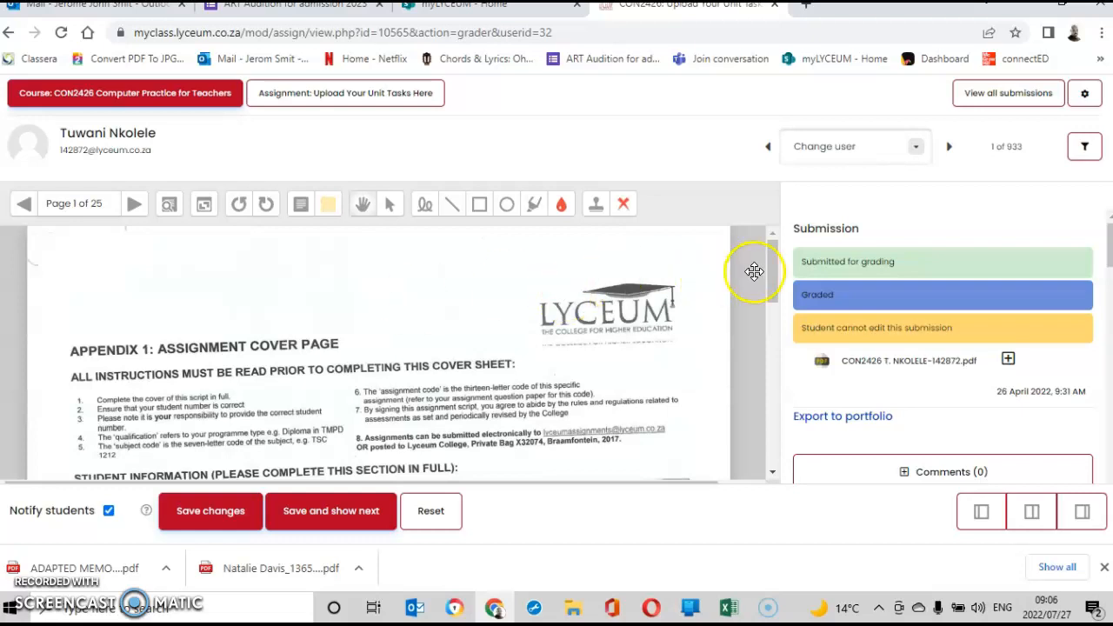
Step: Examine the marked answers on pages 1 to 5 of the student's submission
{"action": "left_click_drag", "start_coordinate": [773, 265], "coordinate": [774, 340]}
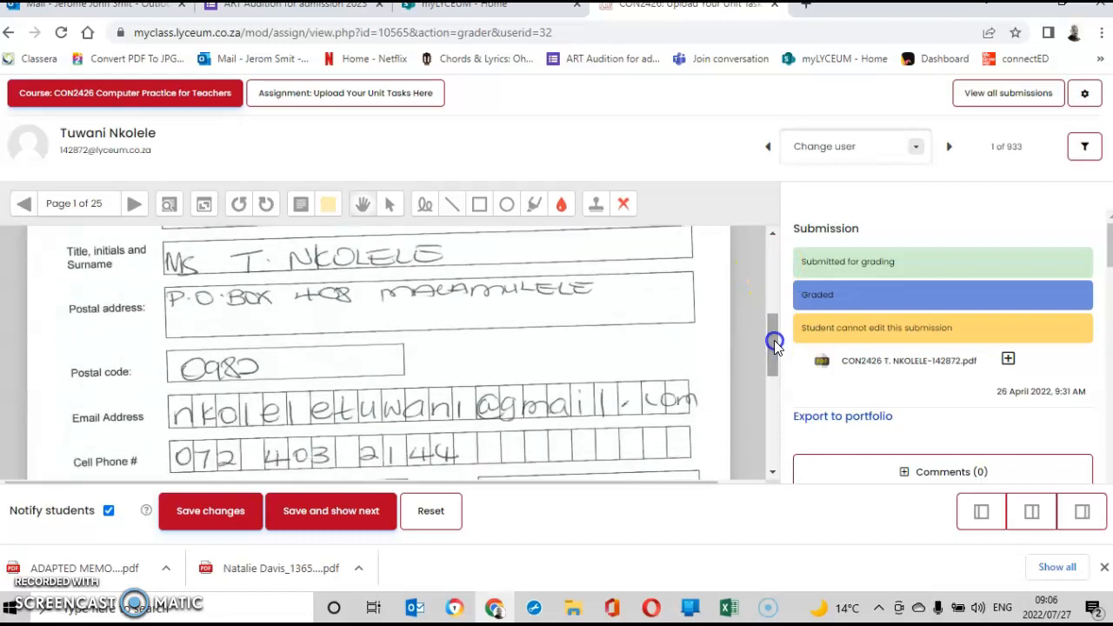
{"action": "left_click", "coordinate": [135, 204]}
{"action": "left_click", "coordinate": [134, 204]}
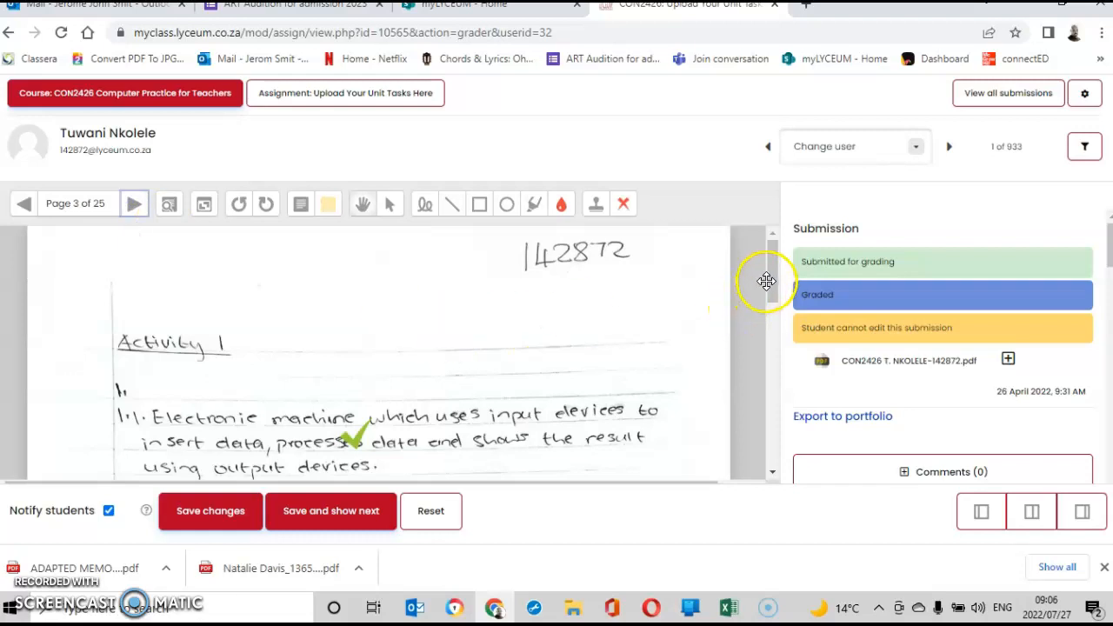
{"action": "left_click_drag", "start_coordinate": [771, 283], "coordinate": [770, 254]}
{"action": "left_click_drag", "start_coordinate": [770, 254], "coordinate": [775, 383]}
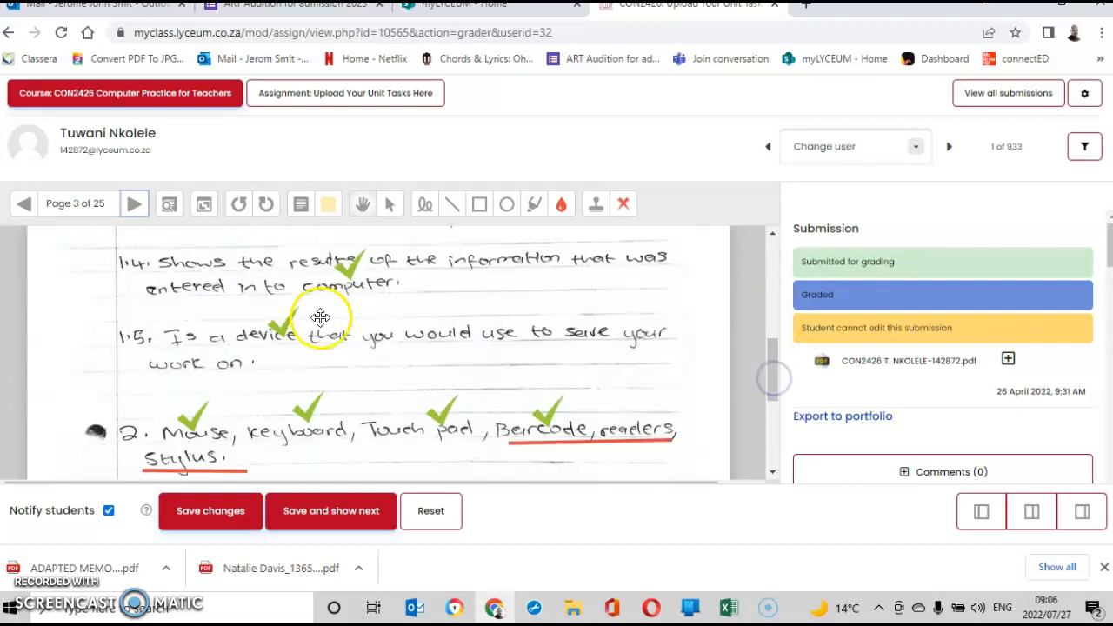
{"action": "left_click", "coordinate": [134, 206]}
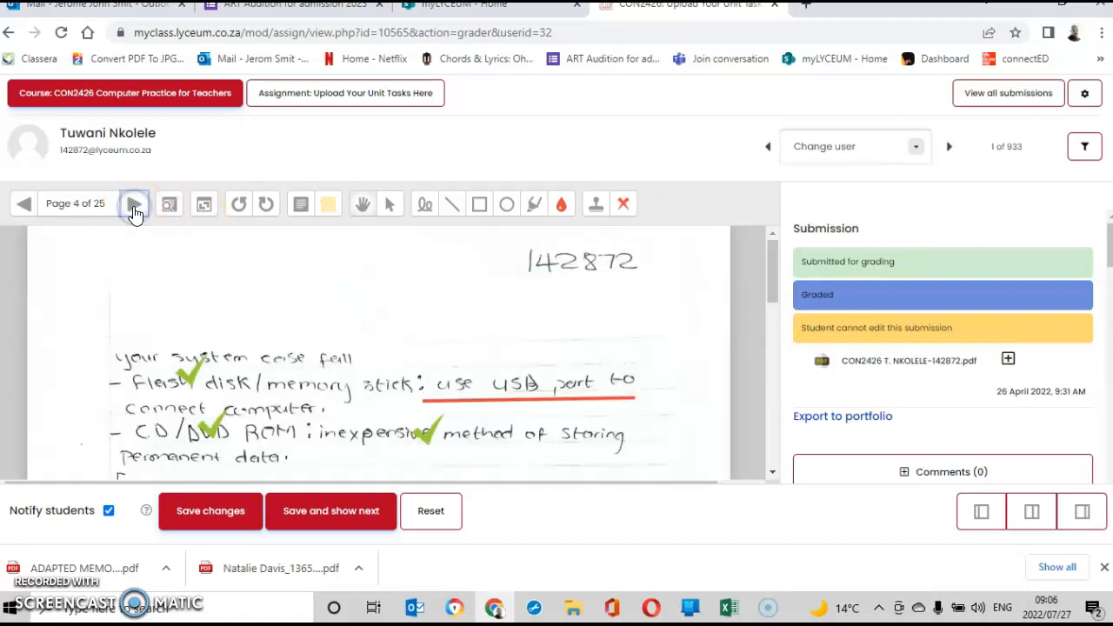
{"action": "left_click_drag", "start_coordinate": [767, 300], "coordinate": [760, 221]}
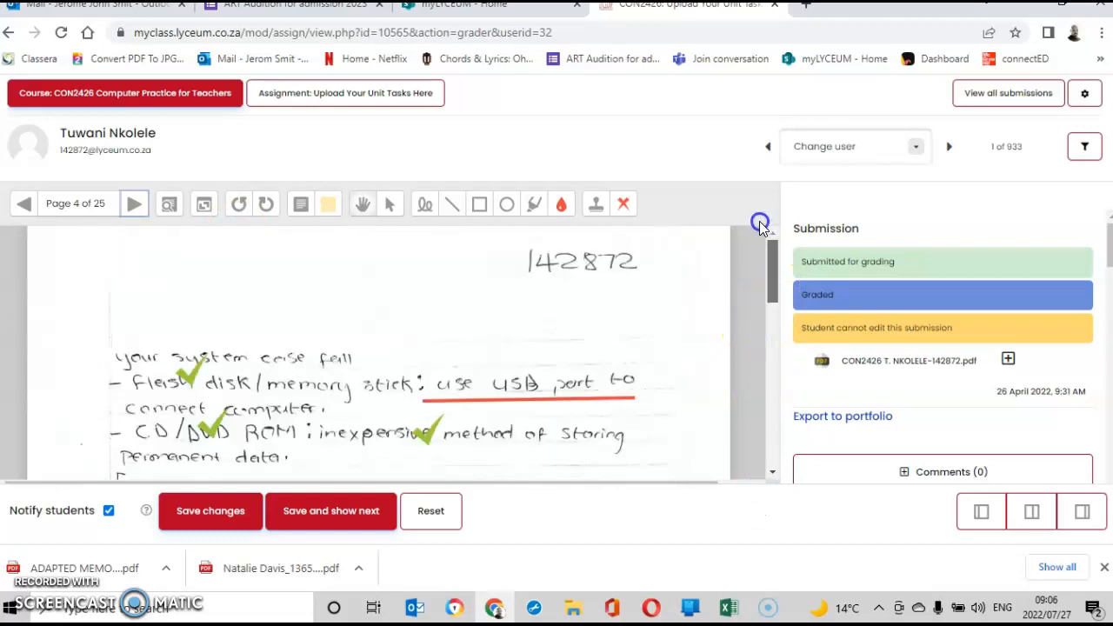
{"action": "left_click", "coordinate": [133, 205]}
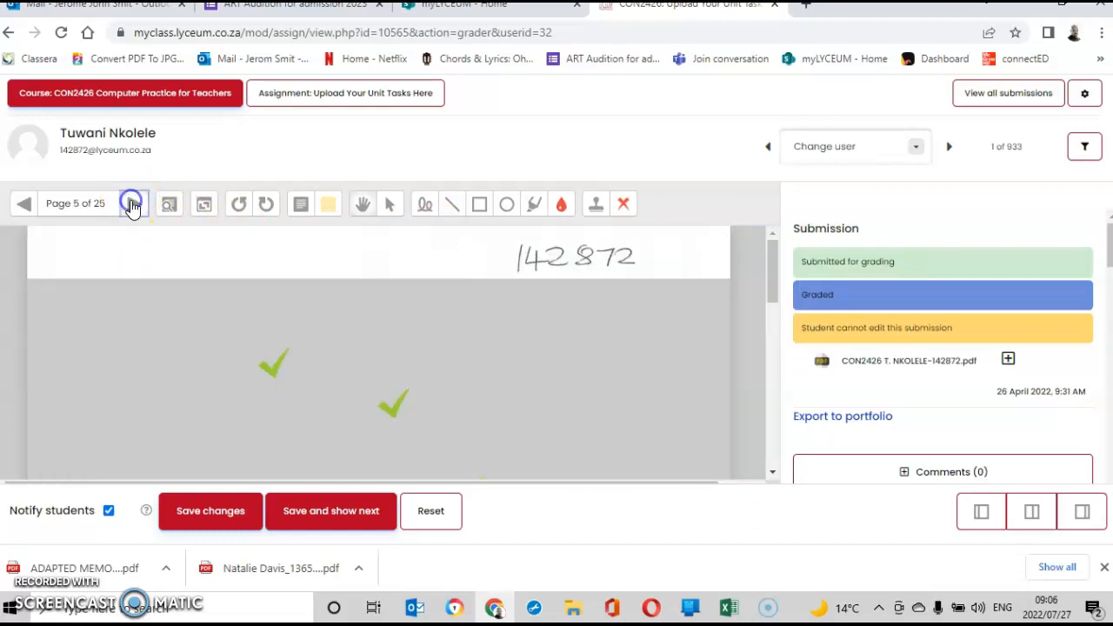
{"action": "mouse_move", "coordinate": [771, 269]}
{"action": "left_mouse_down"}
{"action": "mouse_move", "coordinate": [771, 442]}
{"action": "mouse_move", "coordinate": [760, 274]}
{"action": "left_mouse_up"}
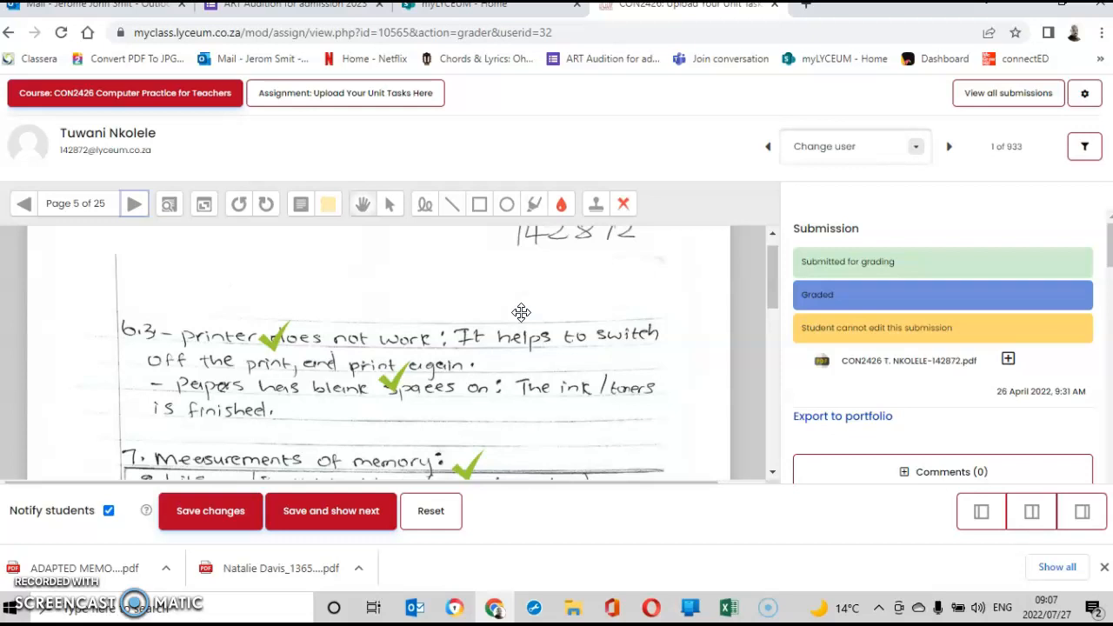
Step: Review the grade section and the feedback comments listing the marks per activity through to the total
{"action": "scroll", "coordinate": [1107, 252], "scroll_direction": "down", "scroll_amount": 1}
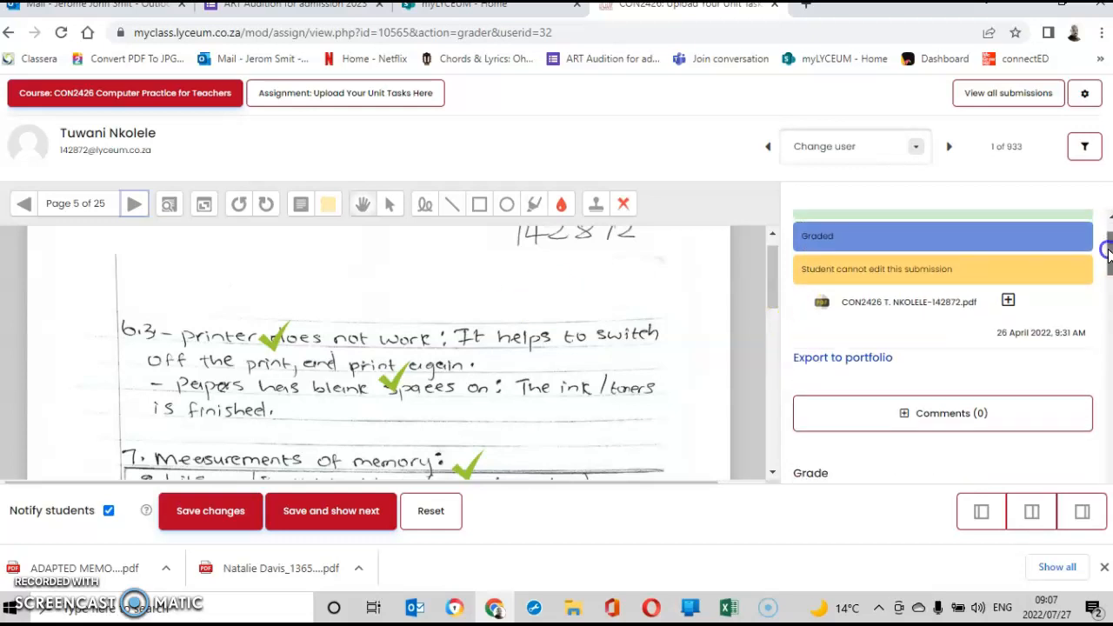
{"action": "scroll", "coordinate": [1107, 252], "scroll_direction": "down", "scroll_amount": 5}
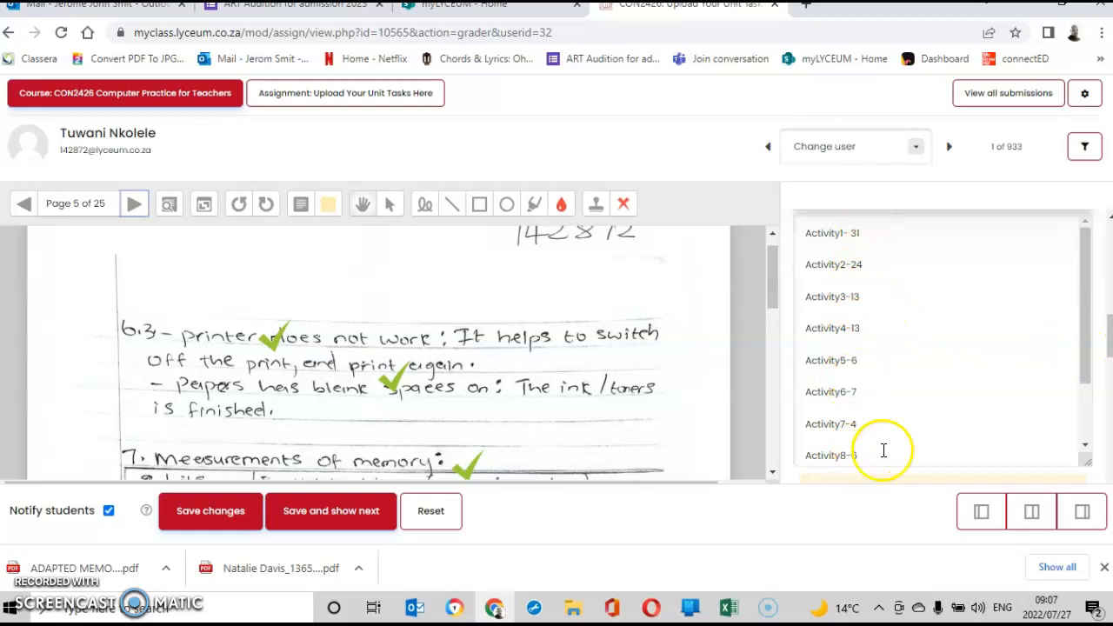
{"action": "left_click", "coordinate": [1107, 331]}
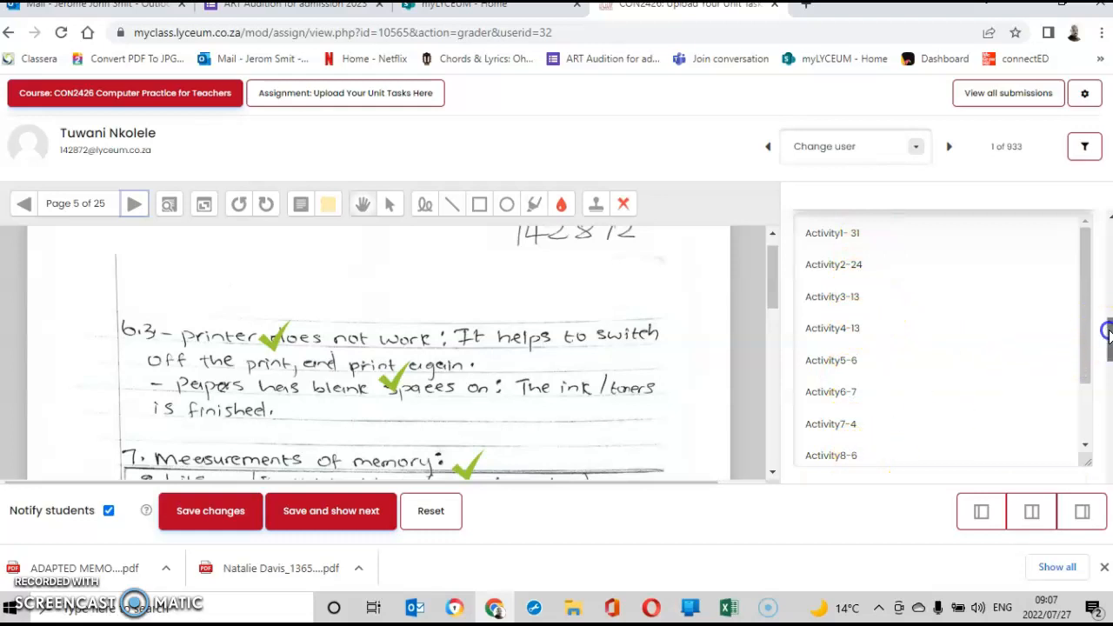
{"action": "left_click_drag", "start_coordinate": [1108, 330], "coordinate": [1108, 344]}
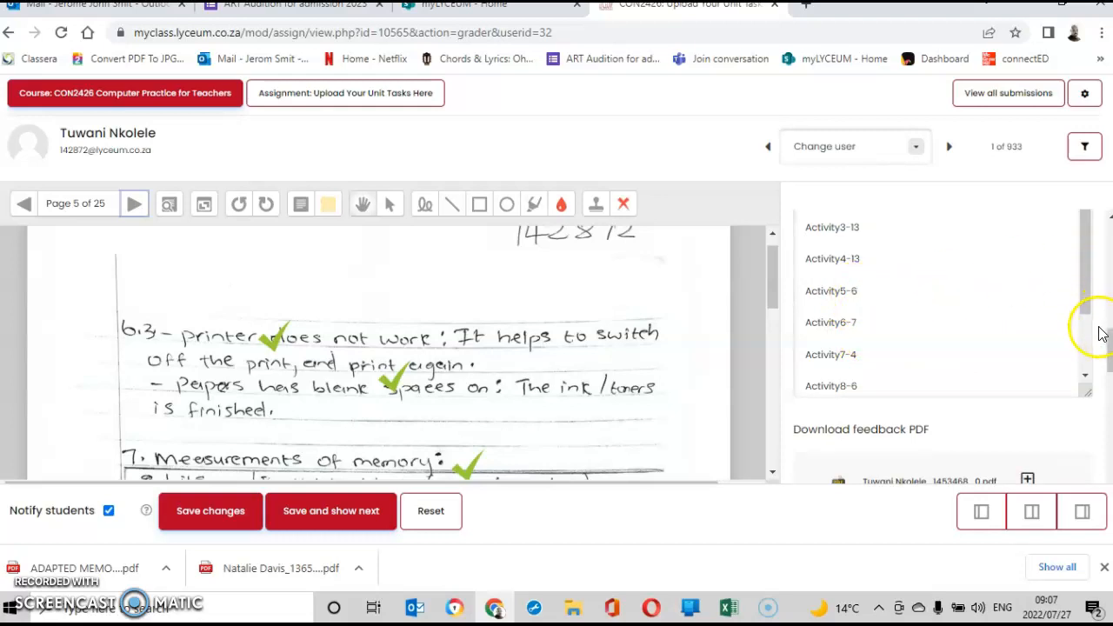
{"action": "left_click_drag", "start_coordinate": [1109, 341], "coordinate": [1109, 348]}
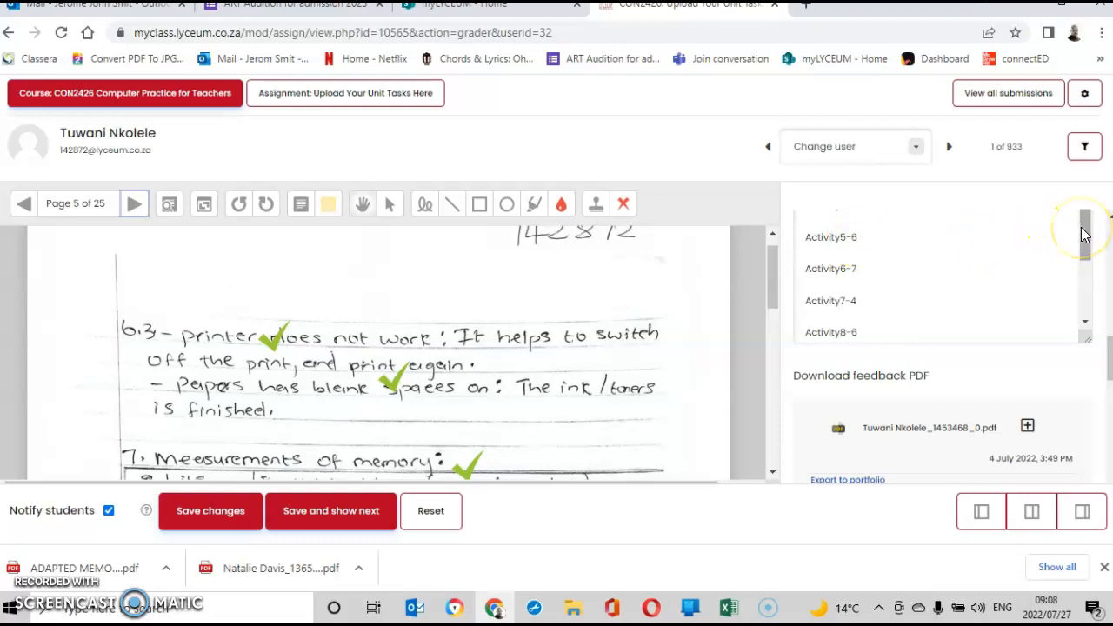
{"action": "left_click_drag", "start_coordinate": [1087, 233], "coordinate": [1087, 268]}
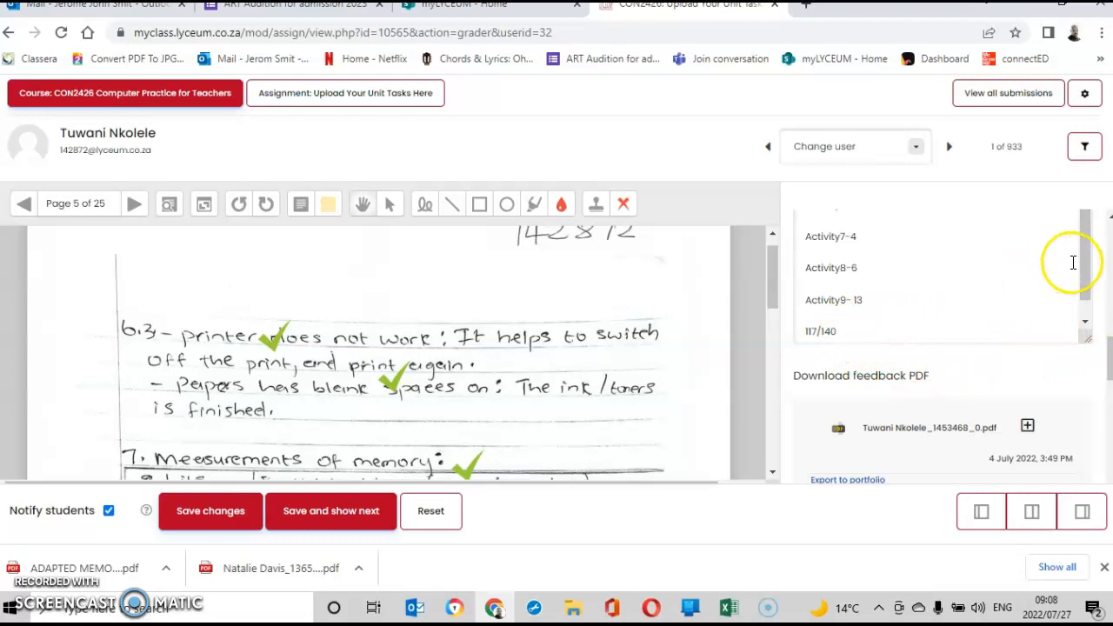
{"action": "left_click_drag", "start_coordinate": [1087, 250], "coordinate": [1076, 335]}
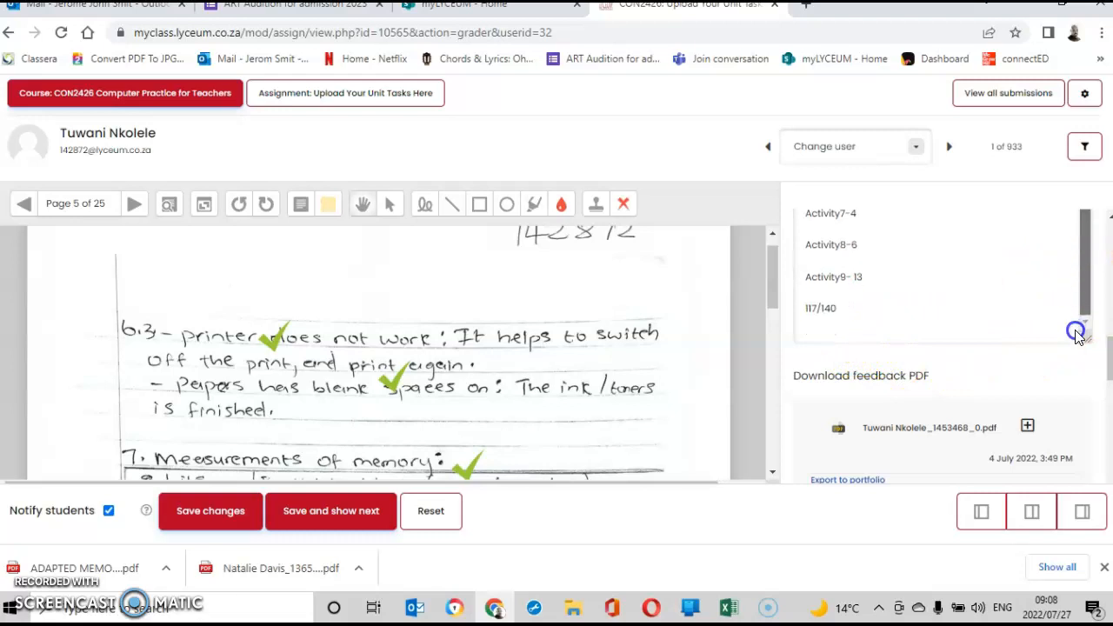
Step: Add a blank line below the 117/140 total in the feedback comments
{"action": "left_click", "coordinate": [816, 328]}
{"action": "left_click", "coordinate": [840, 307]}
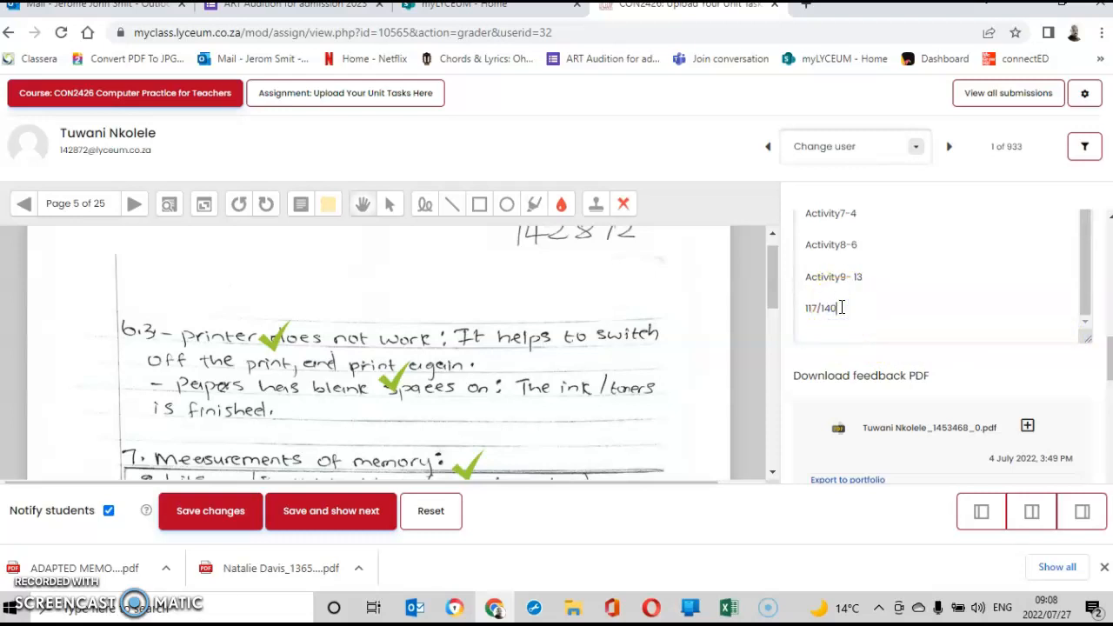
{"action": "key", "text": "Return"}
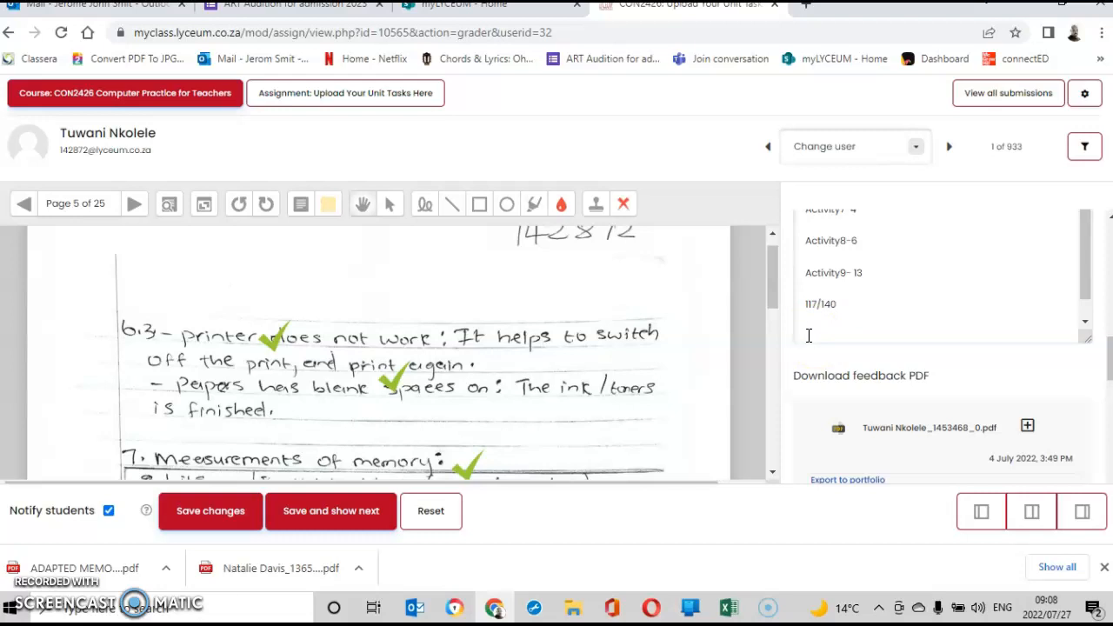
{"action": "left_click", "coordinate": [840, 308]}
{"action": "left_click", "coordinate": [819, 338]}
{"action": "left_click_drag", "start_coordinate": [1092, 245], "coordinate": [1083, 311]}
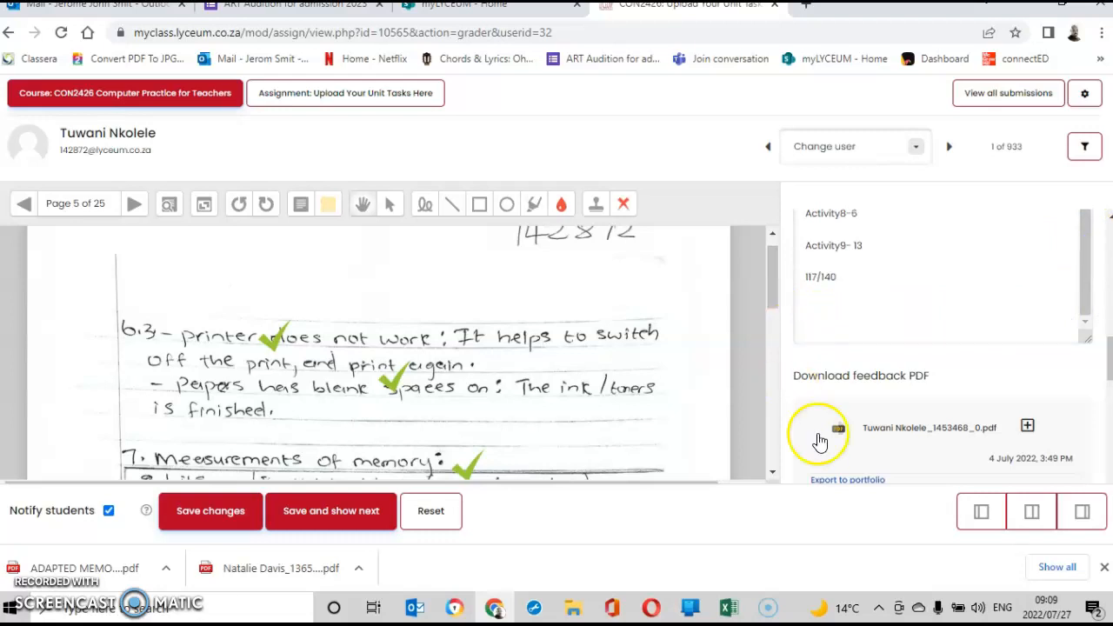
Step: Locate the feedback file upload area in the grading panel and briefly open a downloaded student PDF
{"action": "left_click_drag", "start_coordinate": [1108, 359], "coordinate": [1108, 415]}
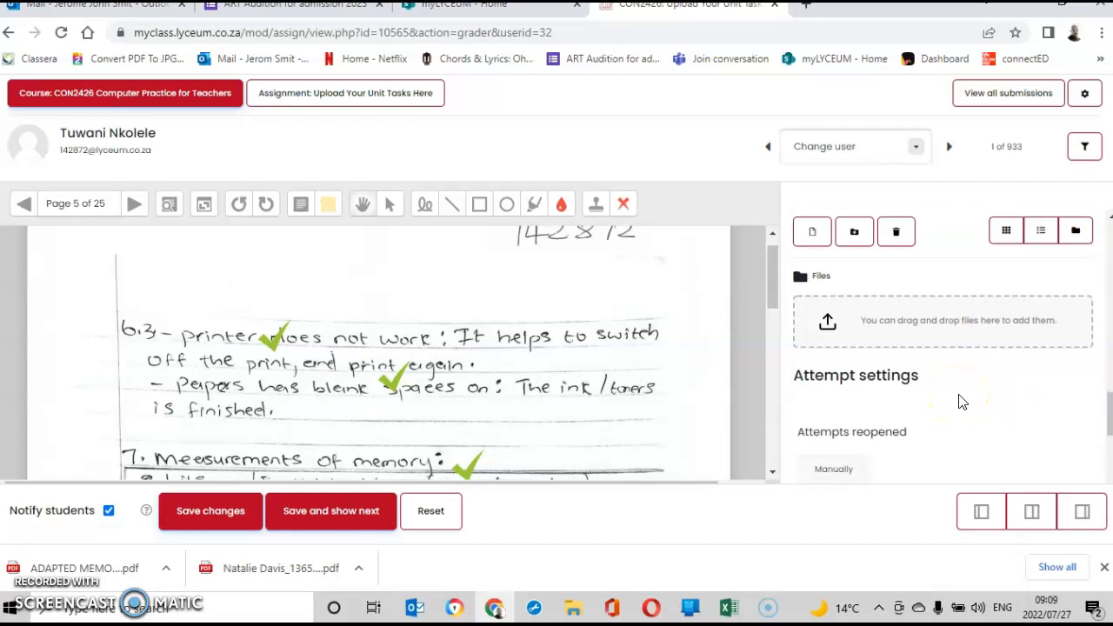
{"action": "left_click", "coordinate": [913, 323]}
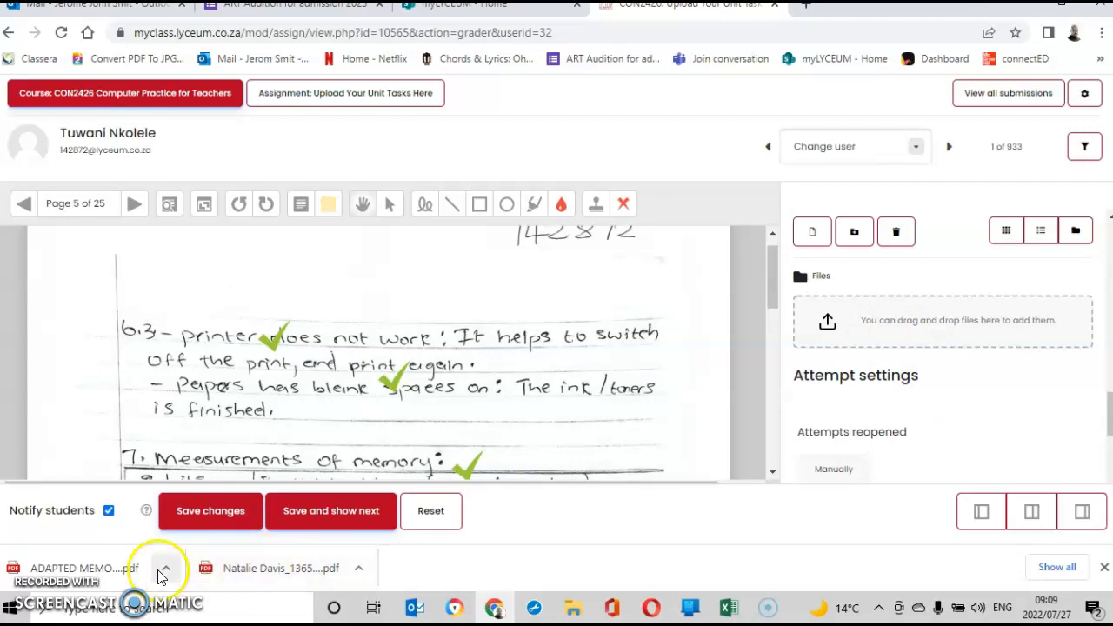
{"action": "left_click", "coordinate": [281, 567]}
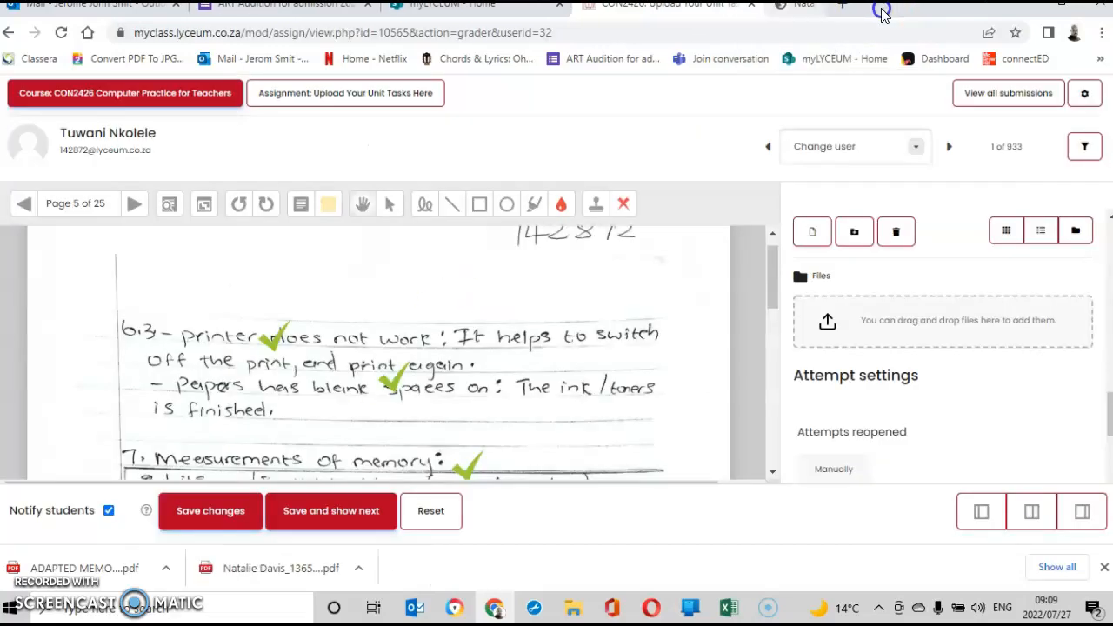
{"action": "left_click", "coordinate": [883, 7]}
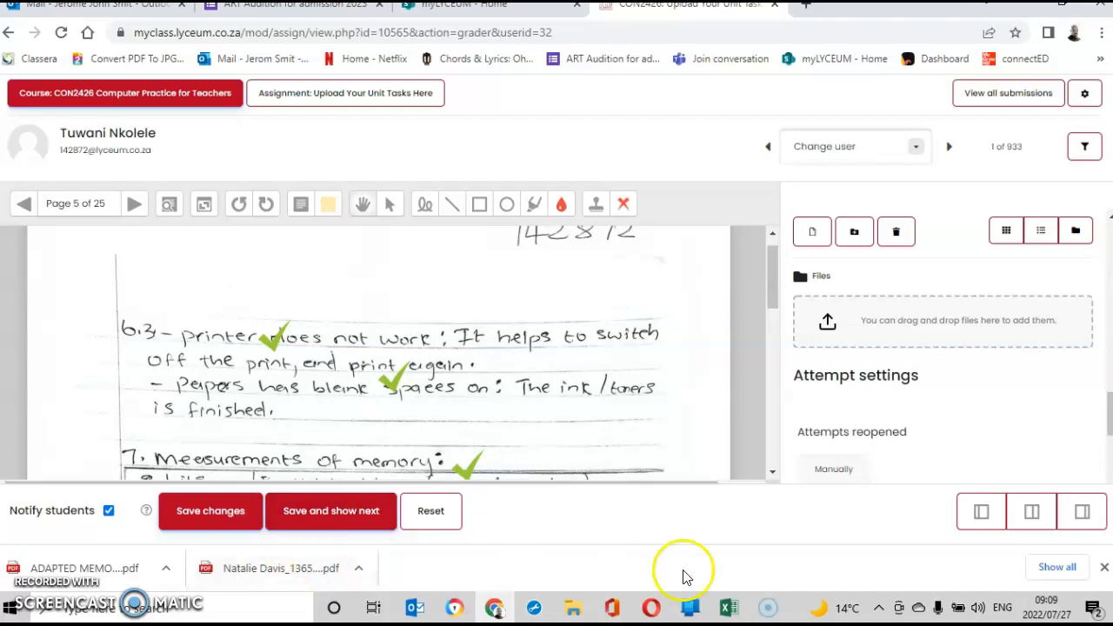
Step: Switch to the Computer Portfolio Rubric workbook in Excel and clear the previous student's name from the STUDENT NAME cell
{"action": "left_click", "coordinate": [729, 616]}
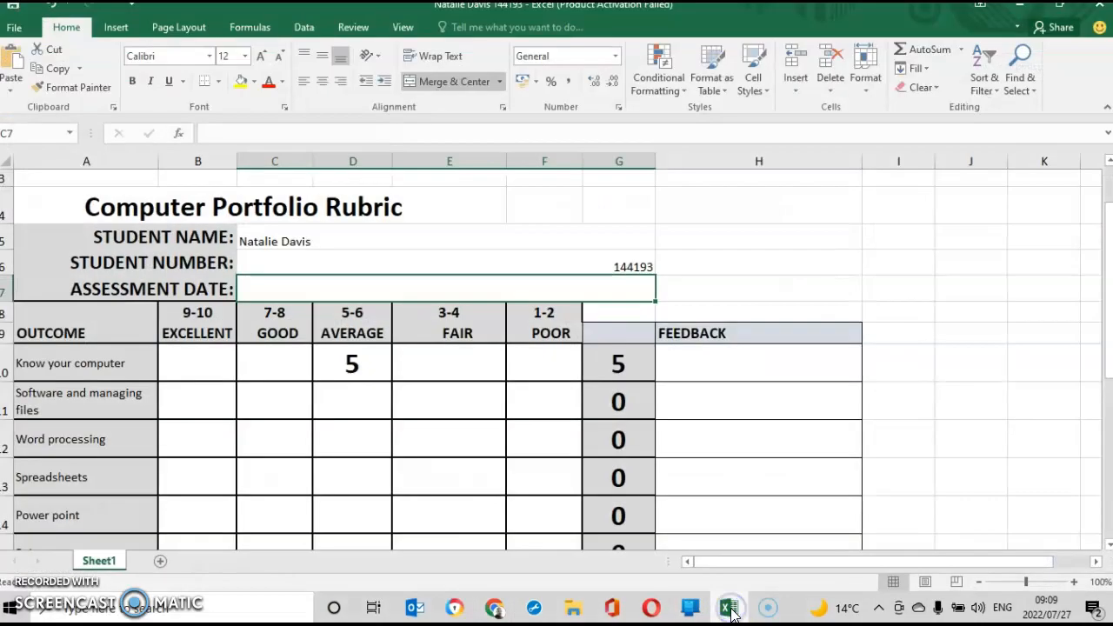
{"action": "left_click", "coordinate": [311, 245]}
{"action": "double_click", "coordinate": [313, 246]}
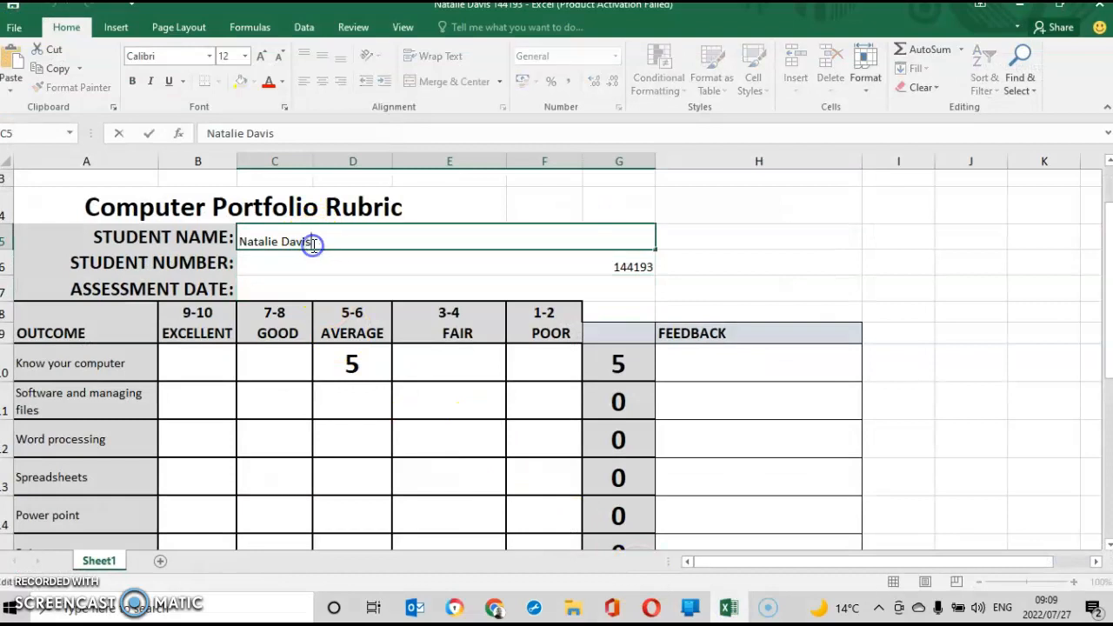
{"action": "key", "text": "BackSpace"}
{"action": "key", "text": "BackSpace"}
{"action": "key", "text": "BackSpace"}
{"action": "key", "text": "BackSpace"}
{"action": "key", "text": "BackSpace"}
{"action": "key", "text": "BackSpace"}
{"action": "key", "text": "BackSpace"}
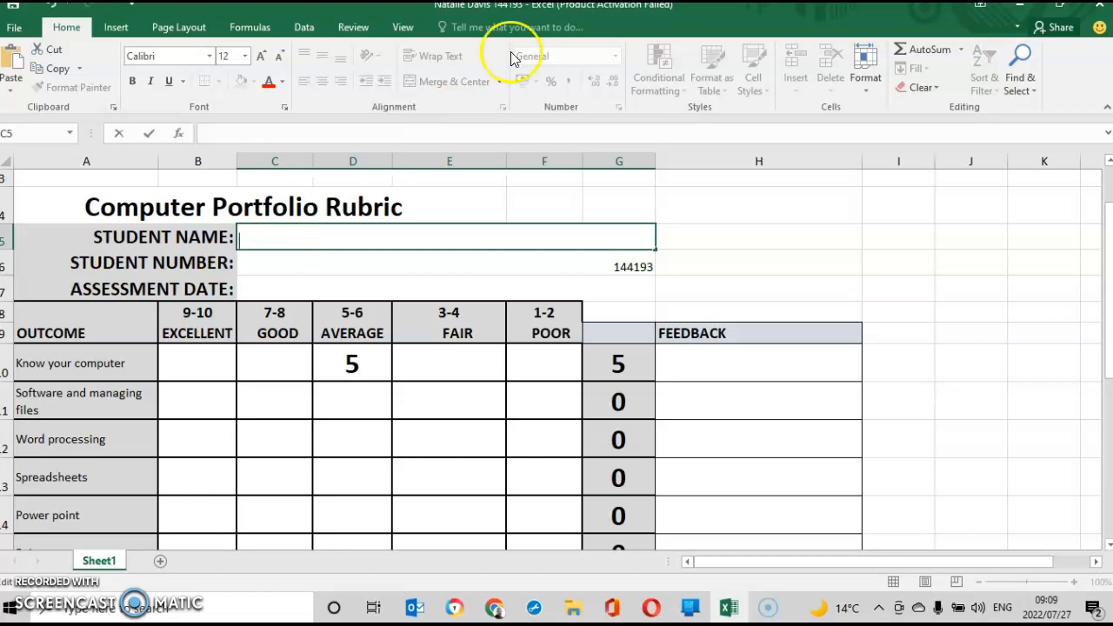
Step: Look up the student's name in the browser's grading page and enter it as the STUDENT NAME in the Excel rubric
{"action": "left_click", "coordinate": [1018, 12]}
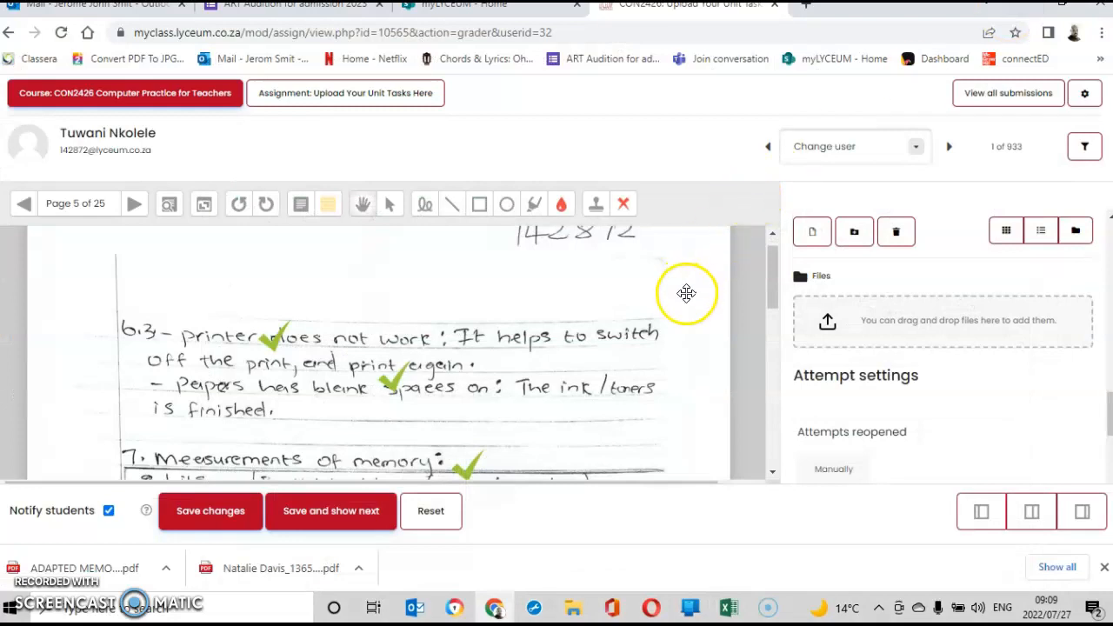
{"action": "left_click_drag", "start_coordinate": [1108, 426], "coordinate": [1108, 261]}
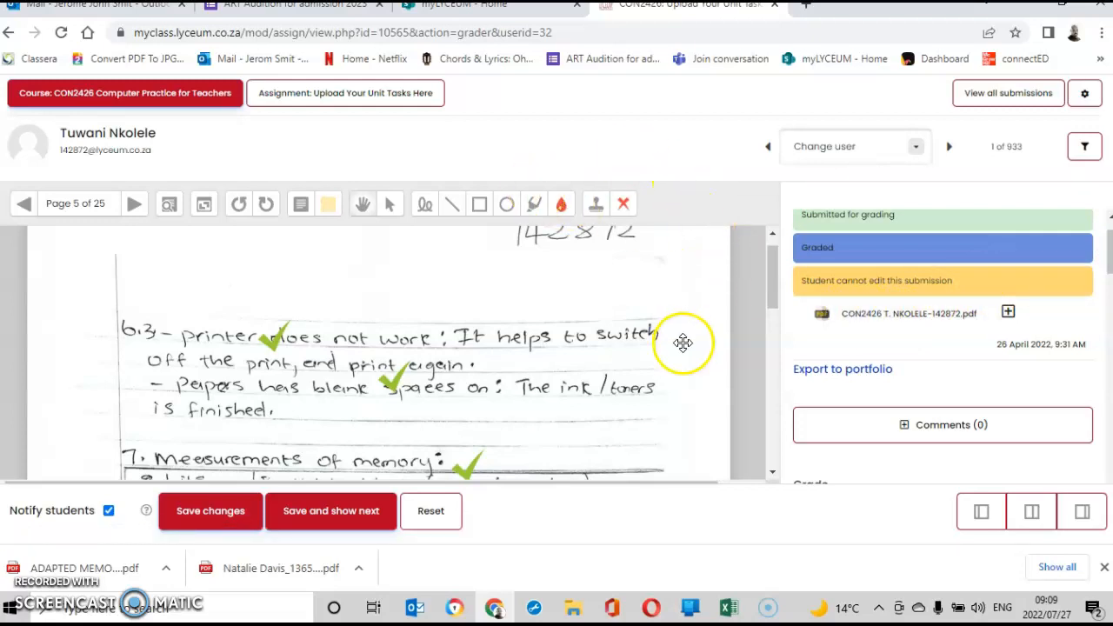
{"action": "left_click", "coordinate": [727, 607]}
{"action": "left_click", "coordinate": [286, 286]}
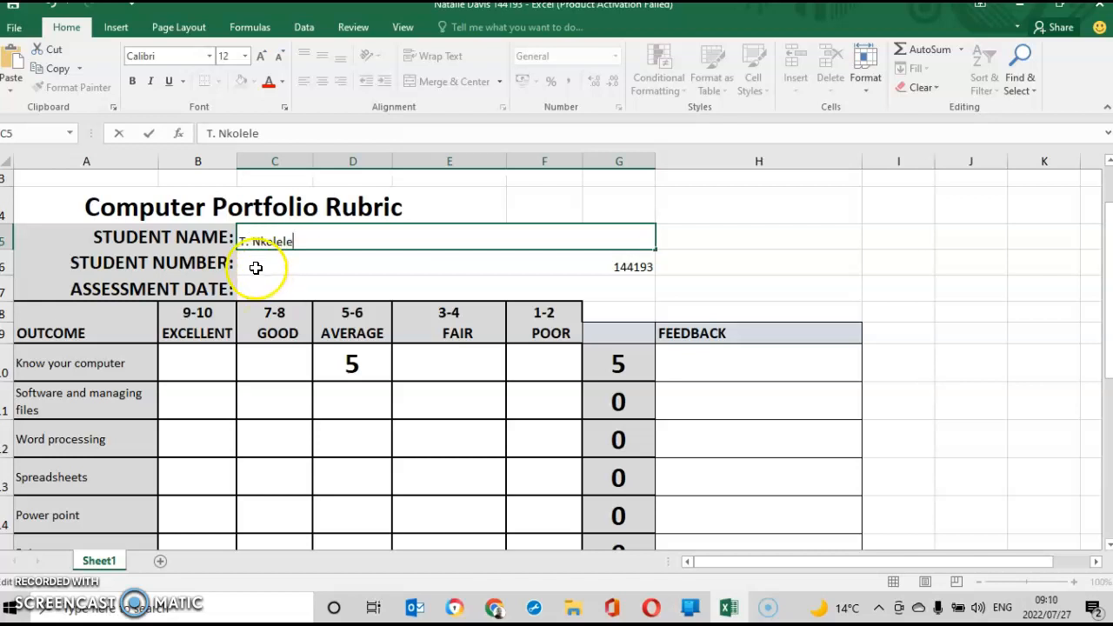
{"action": "left_click", "coordinate": [256, 266]}
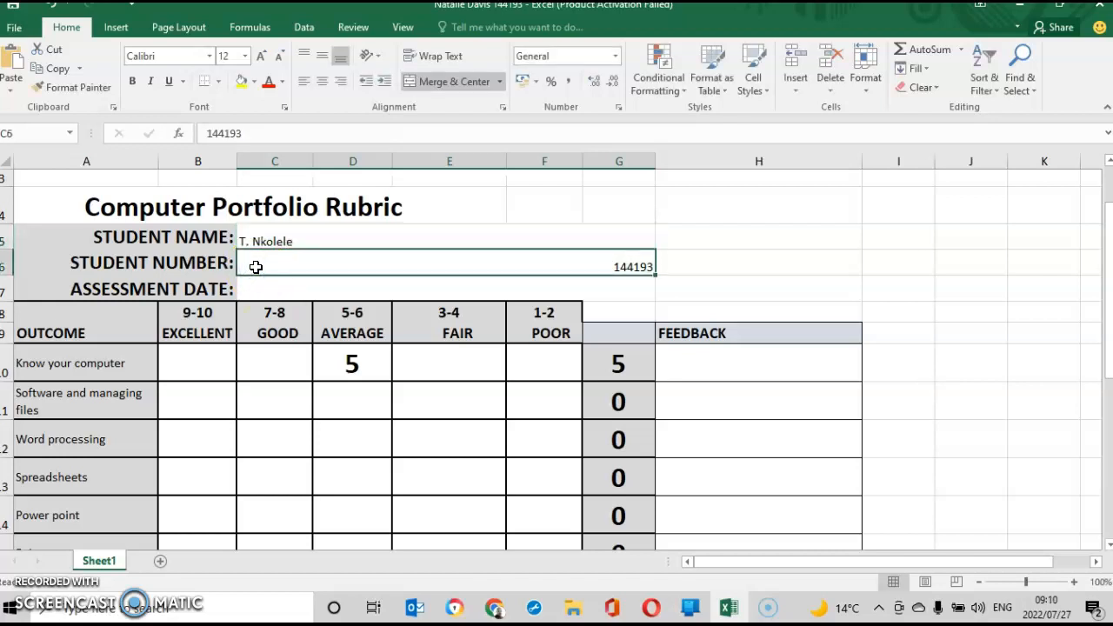
Step: Clear the previous student's number from the STUDENT NUMBER cell of the rubric
{"action": "double_click", "coordinate": [651, 267]}
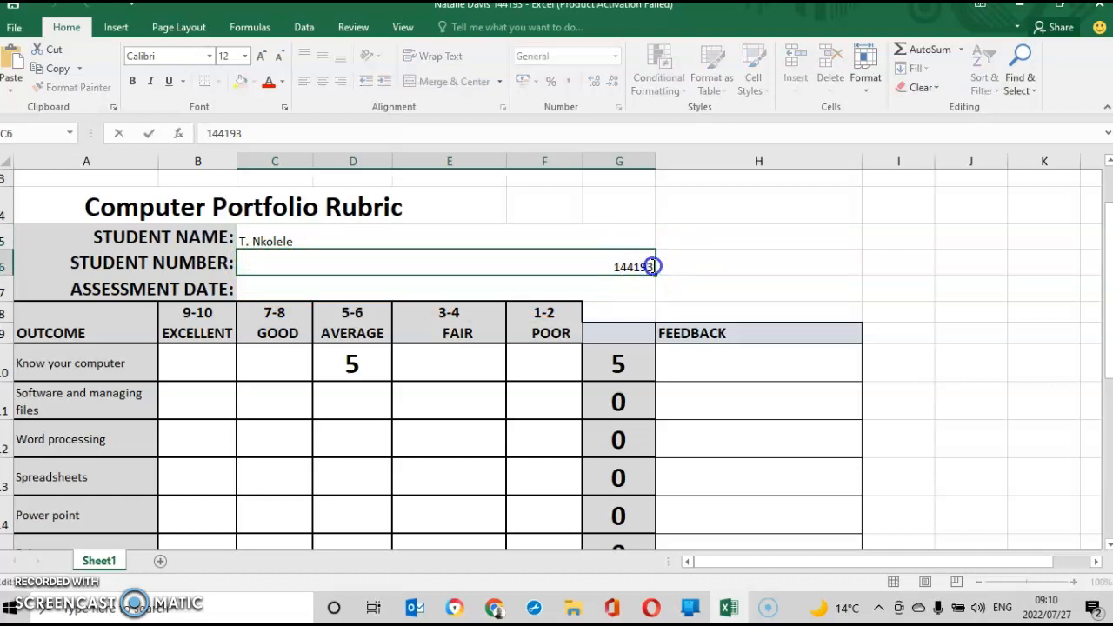
{"action": "key", "text": "BackSpace"}
{"action": "key", "text": "BackSpace"}
{"action": "key", "text": "BackSpace"}
{"action": "key", "text": "BackSpace"}
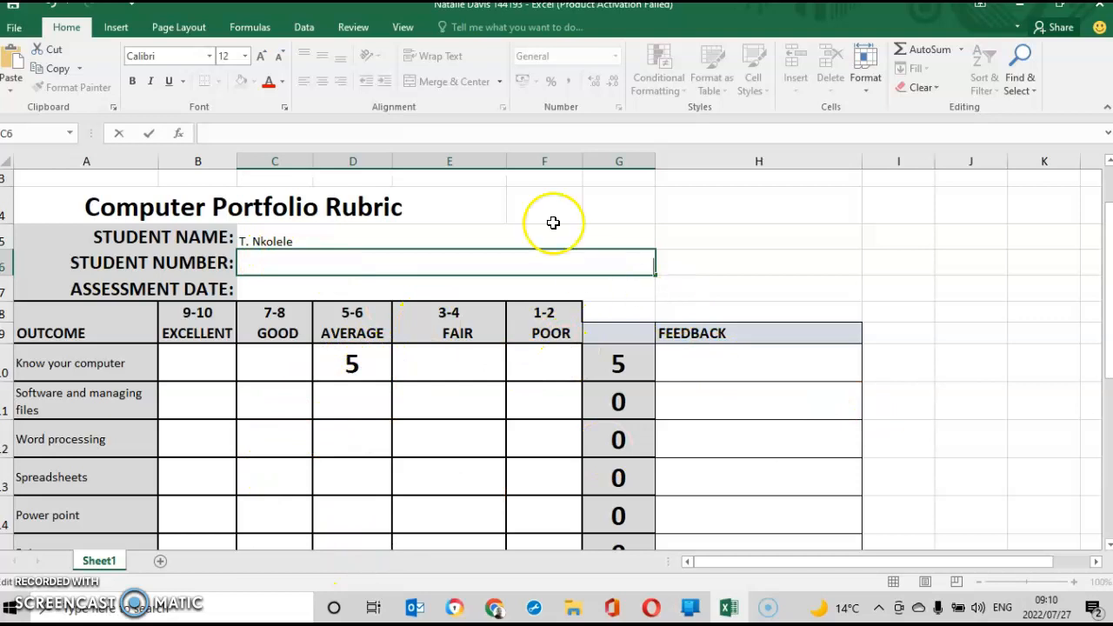
Step: Save a copy of the rubric as an Excel Workbook in Downloads, named with the current student's name and a placeholder student number
{"action": "left_click", "coordinate": [13, 27]}
{"action": "left_click", "coordinate": [44, 198]}
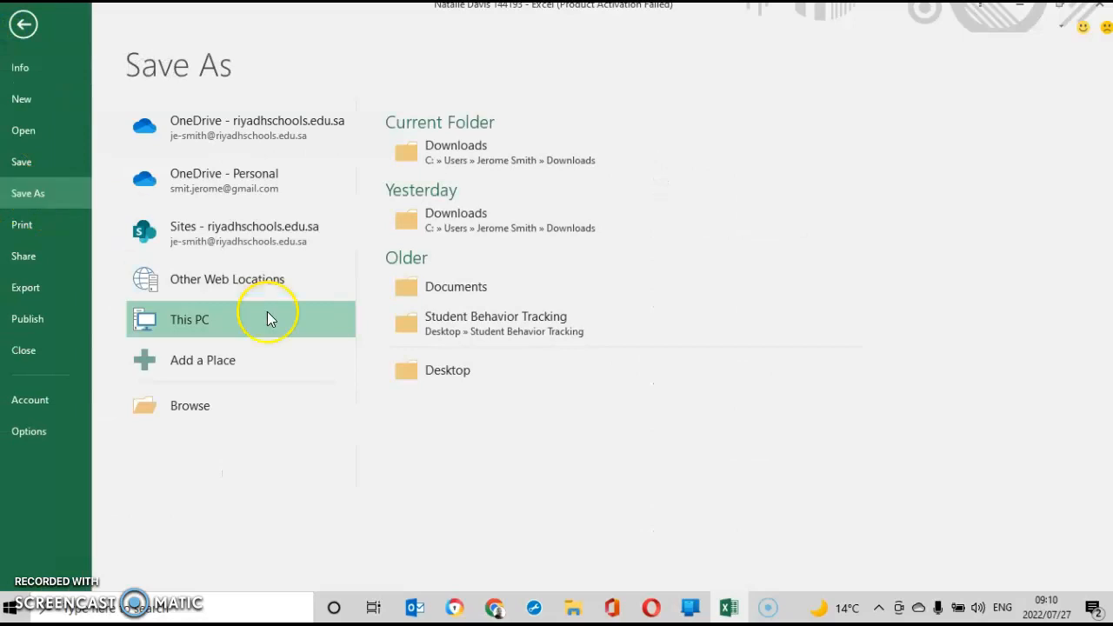
{"action": "left_click", "coordinate": [204, 407]}
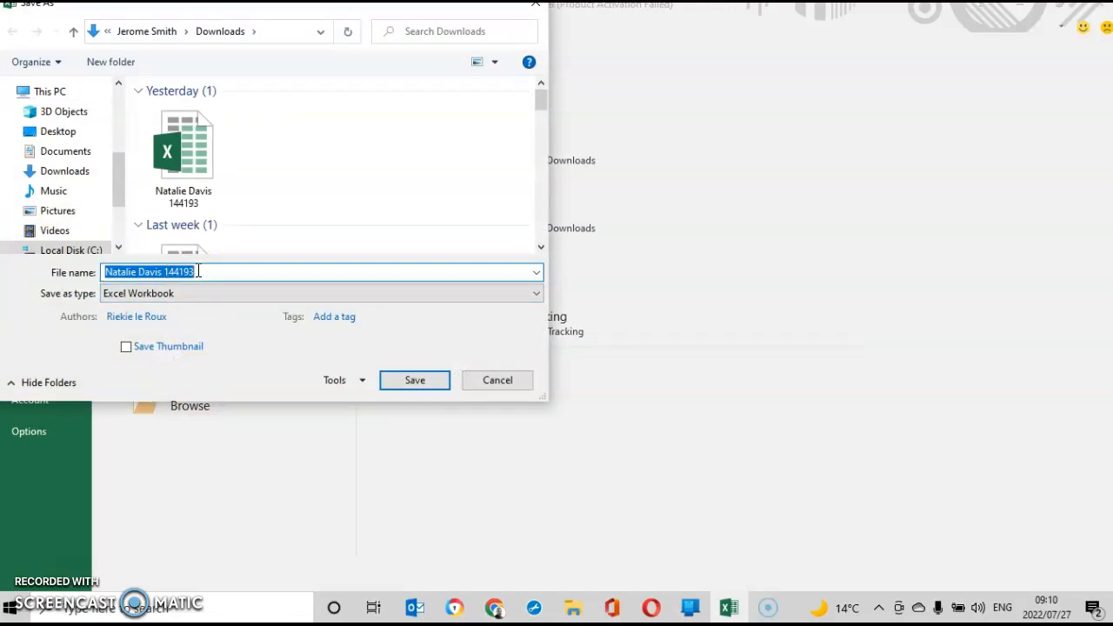
{"action": "key", "text": "BackSpace"}
{"action": "type", "text": "T"}
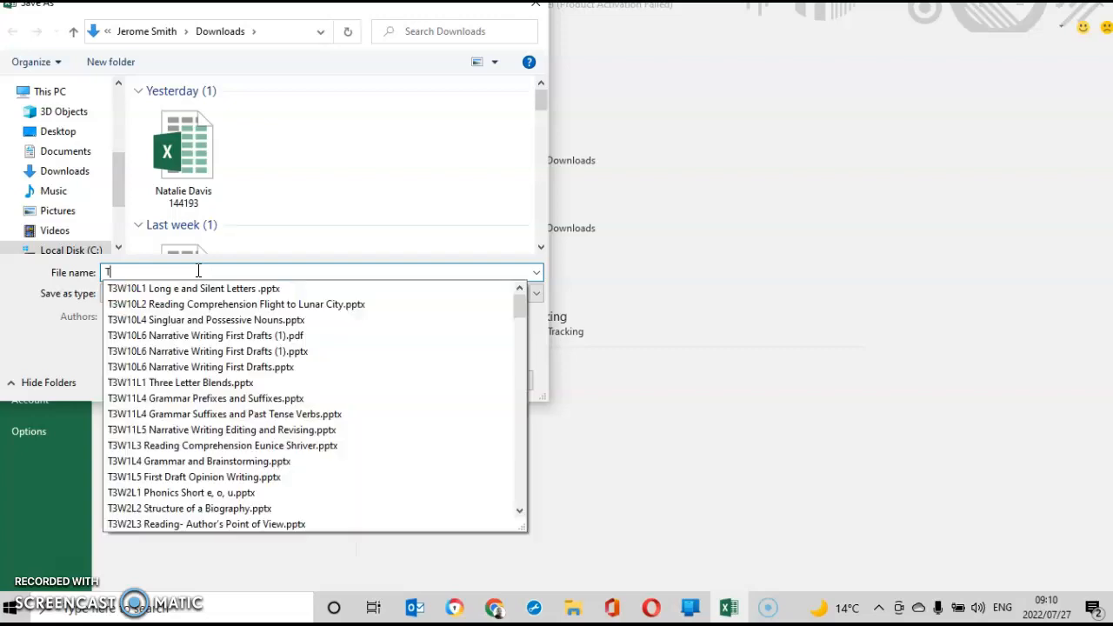
{"action": "key", "text": "Escape"}
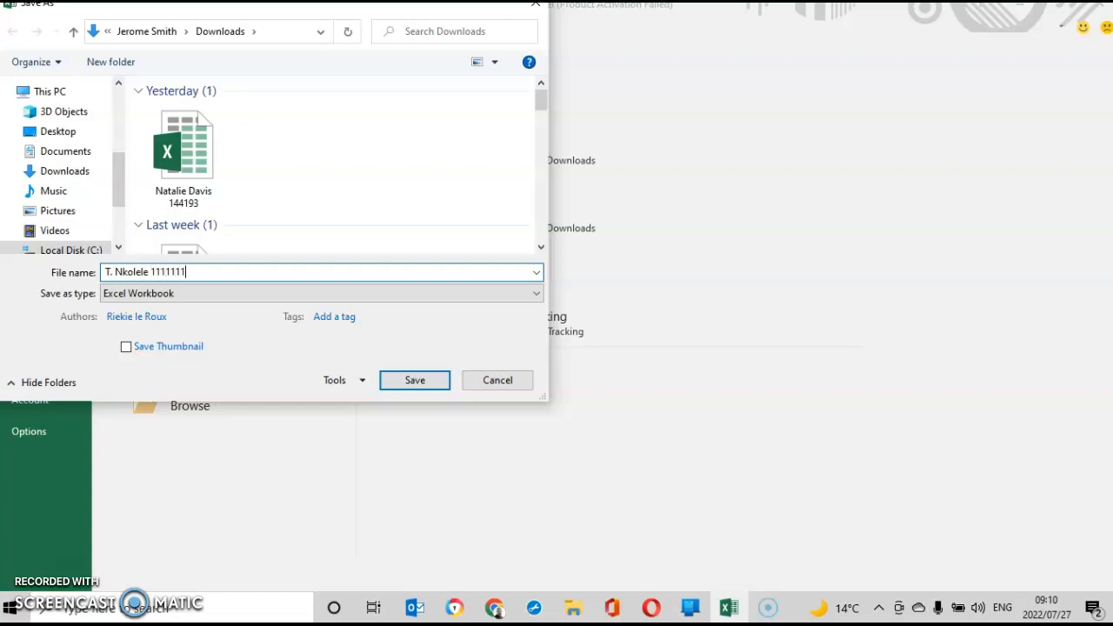
{"action": "left_click", "coordinate": [416, 383]}
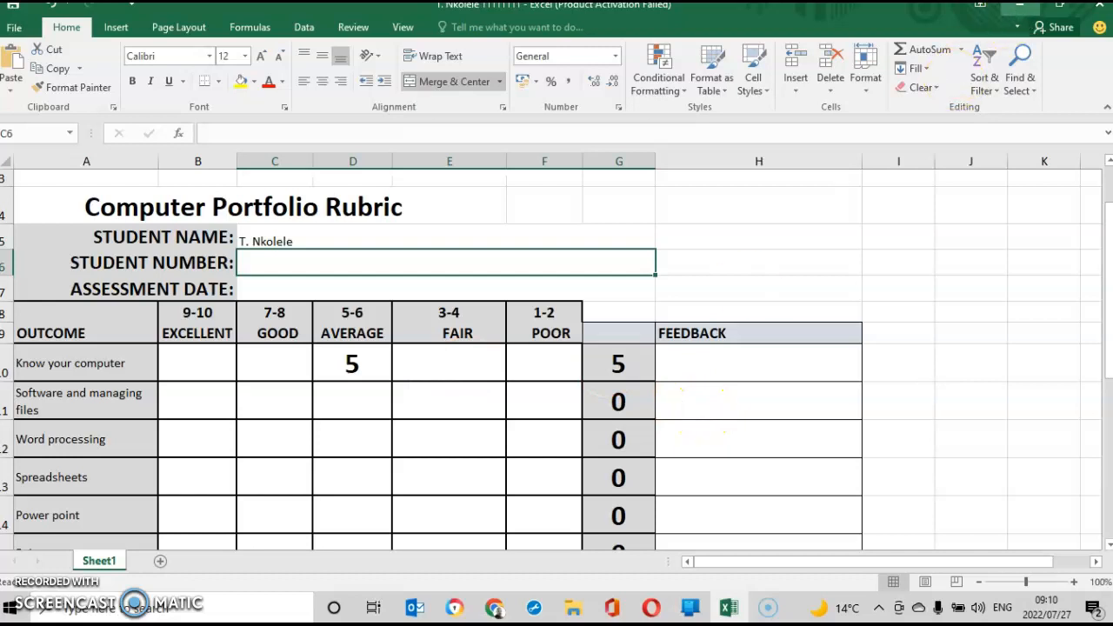
Step: Close the rubric workbook and find the feedback file upload area on the browser's grading page
{"action": "left_click", "coordinate": [1094, 5]}
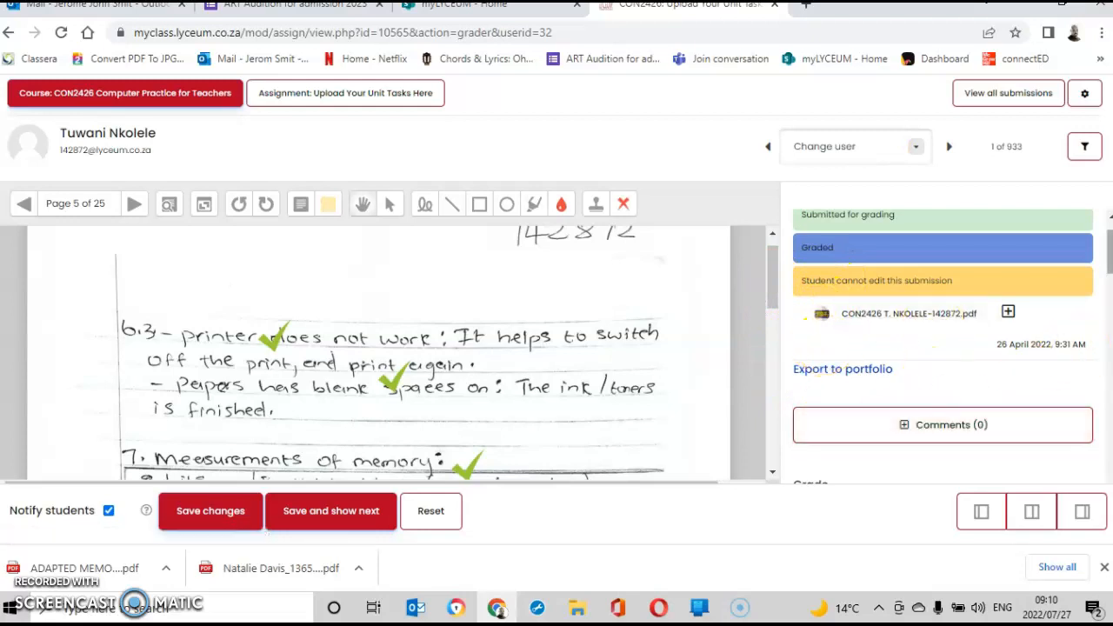
{"action": "scroll", "coordinate": [943, 348], "scroll_direction": "down", "scroll_amount": 5}
{"action": "key", "text": "ctrl+v"}
{"action": "scroll", "coordinate": [943, 348], "scroll_direction": "down", "scroll_amount": 3}
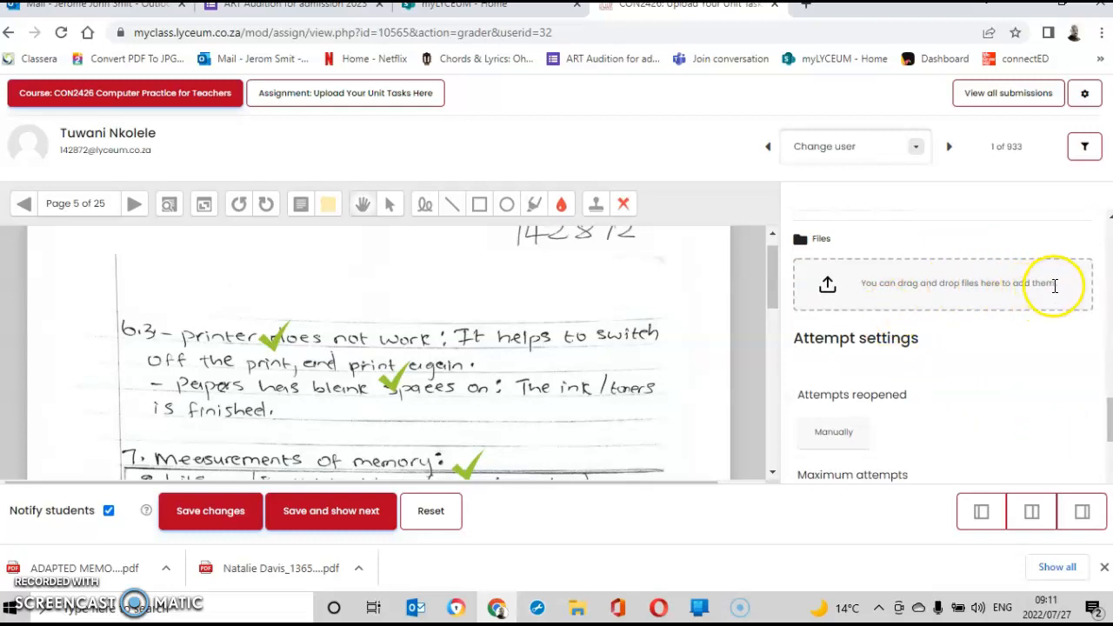
Step: Browse the Downloads folder for the saved rubric through the feedback file picker, and close the picker without uploading anything
{"action": "left_click", "coordinate": [833, 285]}
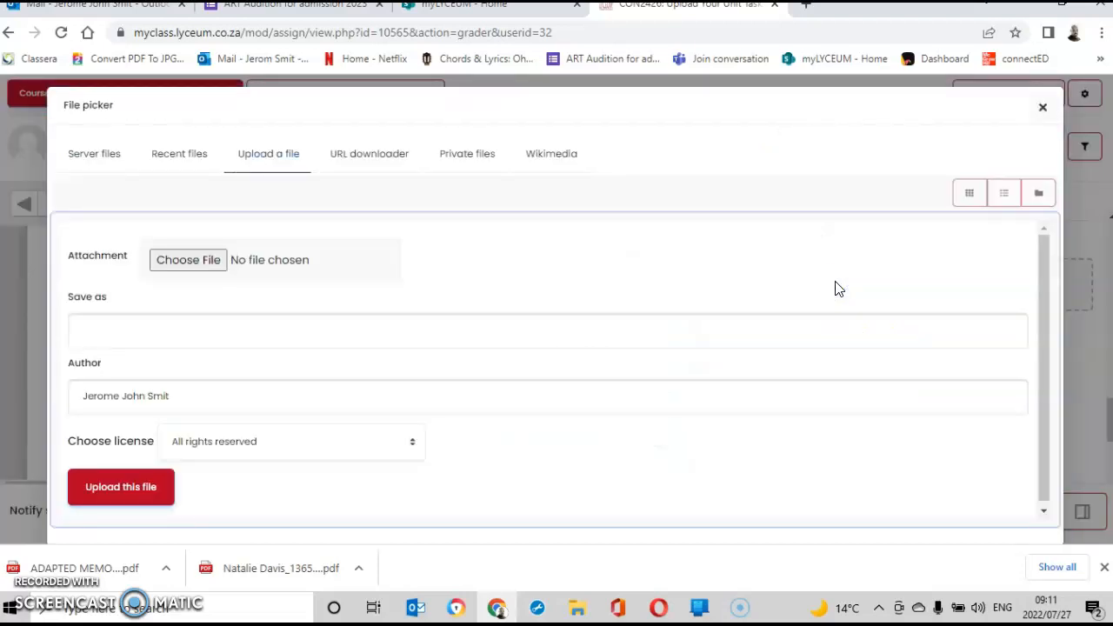
{"action": "left_click", "coordinate": [183, 266]}
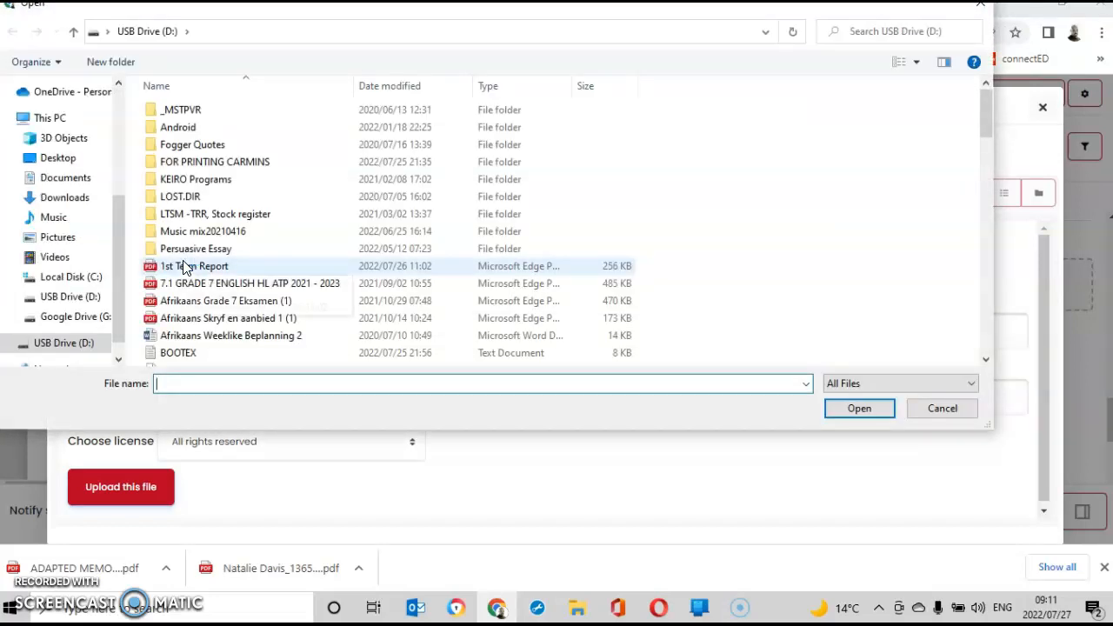
{"action": "left_click", "coordinate": [65, 202]}
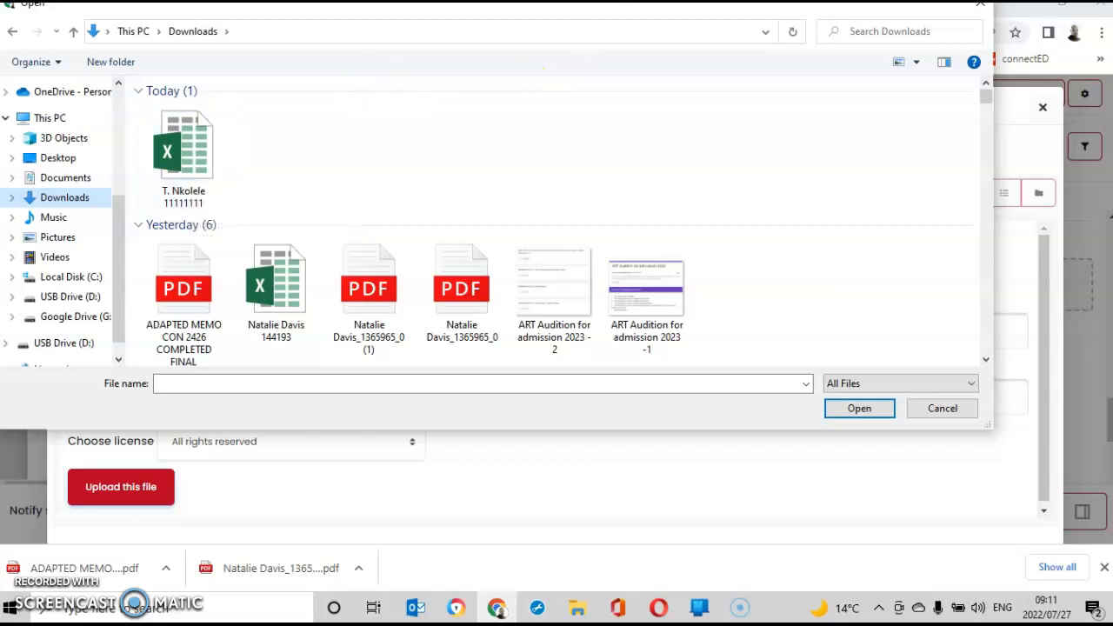
{"action": "left_click", "coordinate": [981, 11]}
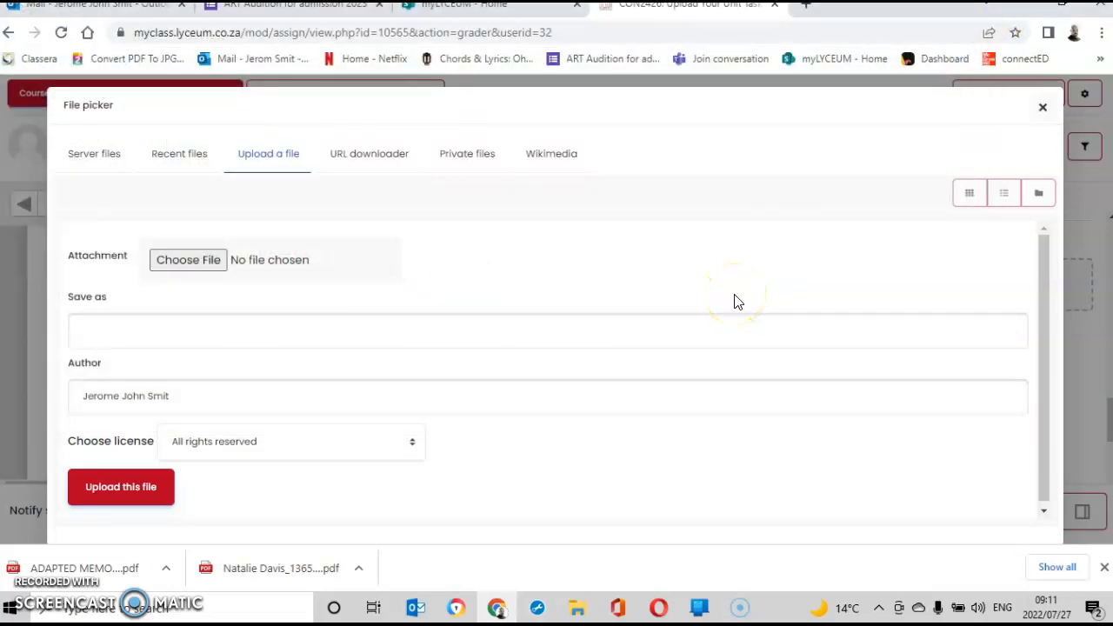
{"action": "left_click", "coordinate": [1042, 266]}
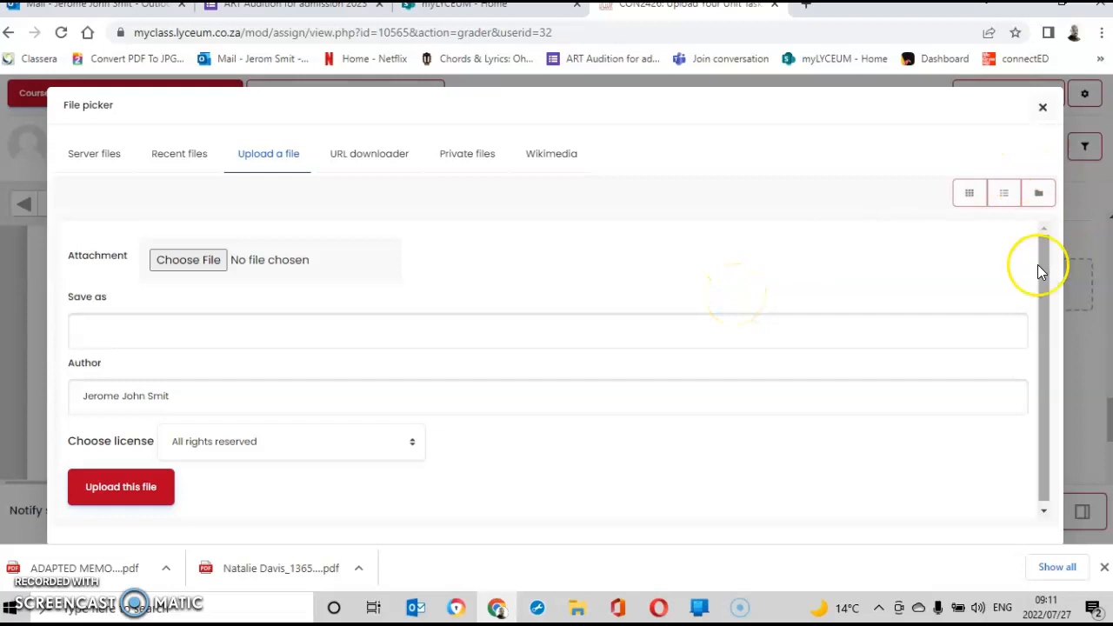
{"action": "left_click", "coordinate": [1046, 268]}
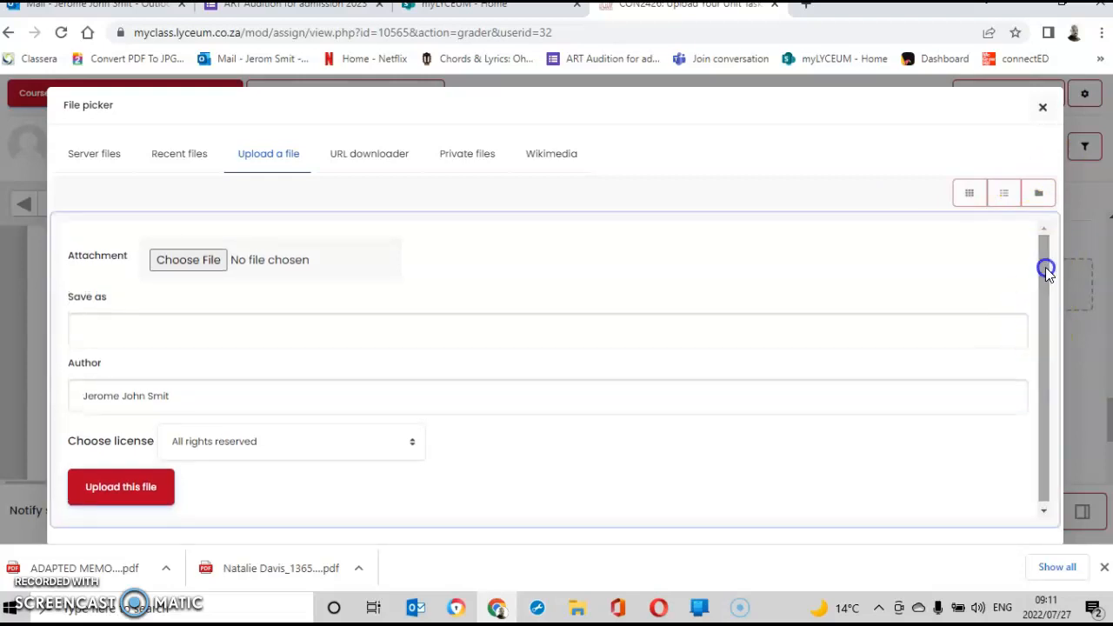
{"action": "left_click", "coordinate": [1043, 110]}
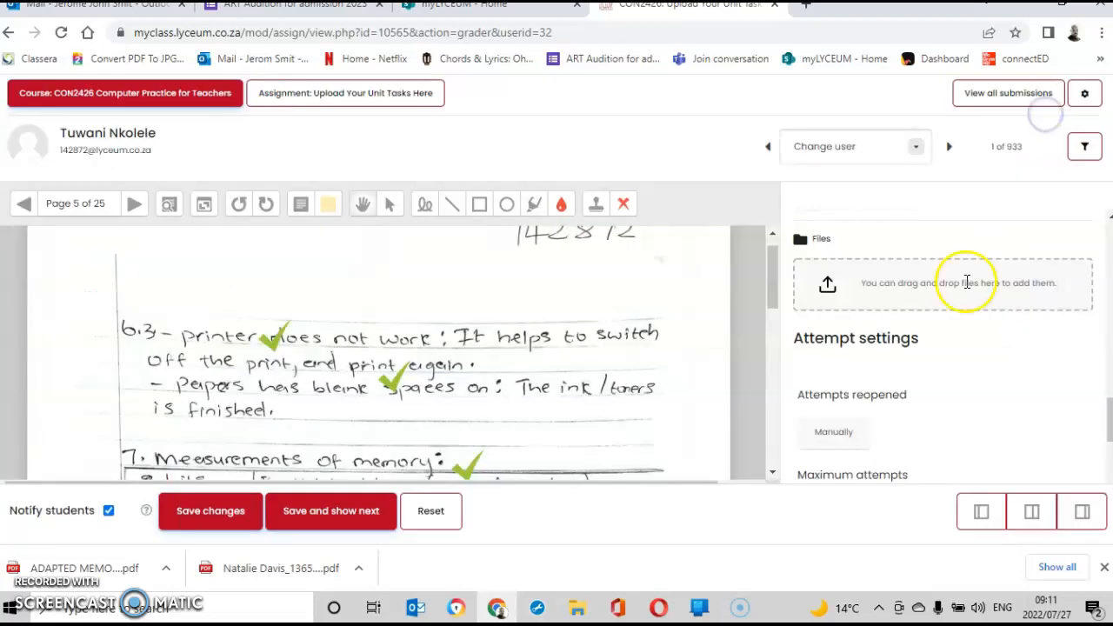
{"action": "left_click_drag", "start_coordinate": [1107, 421], "coordinate": [1109, 400]}
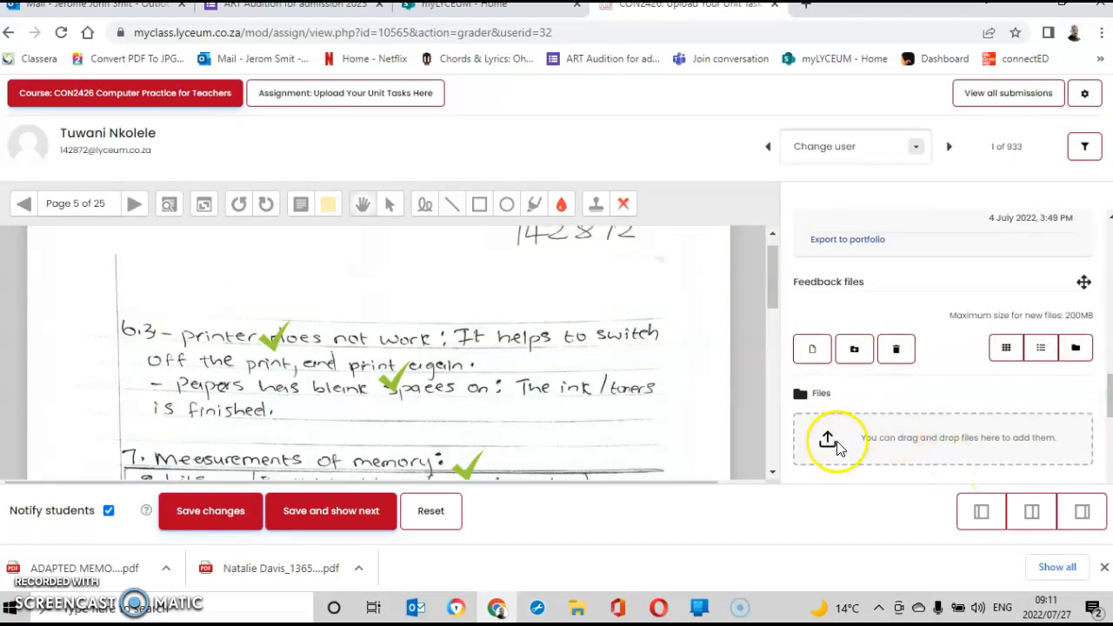